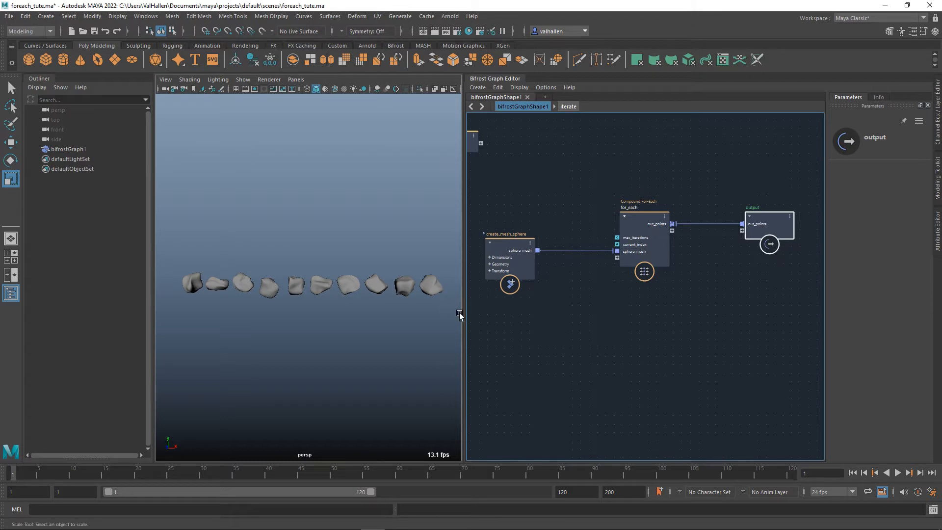
# Step: Add an iterate compound below for_each and connect the sphere_mesh output of create_mesh_sphere to it
pyautogui.keyDown('alt'); pyautogui.moveTo(387, 326); pyautogui.dragTo(370, 270, button='middle'); pyautogui.keyUp('alt')
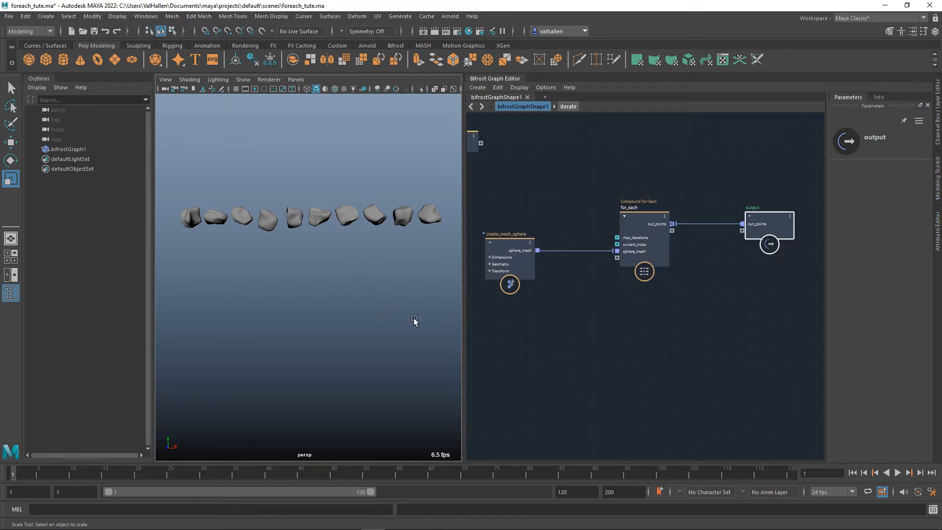
pyautogui.press('Tab')
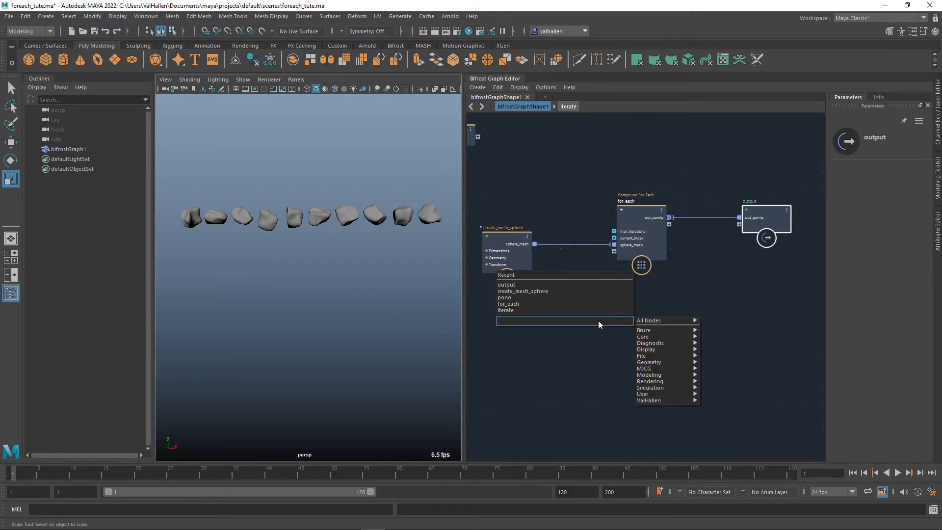
pyautogui.write('iterate')
pyautogui.press('Return')
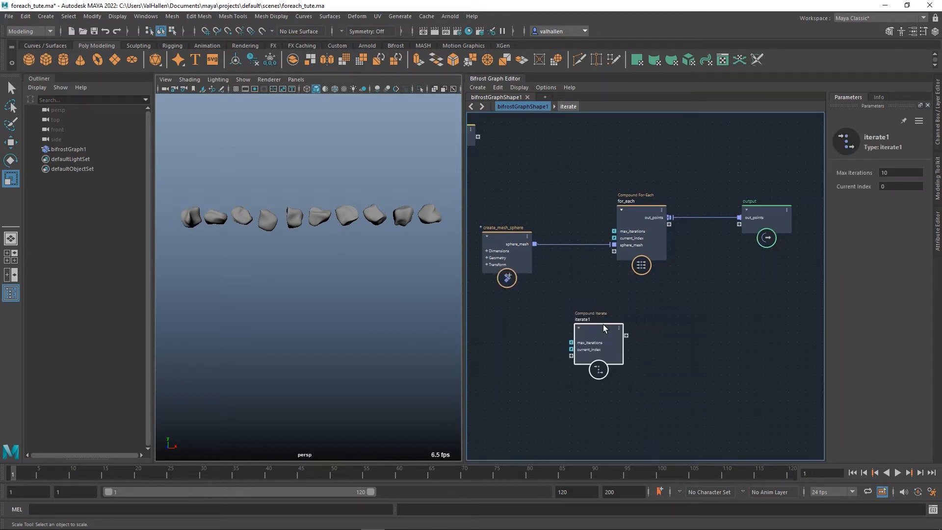
pyautogui.moveTo(597, 343); pyautogui.dragTo(636, 333)
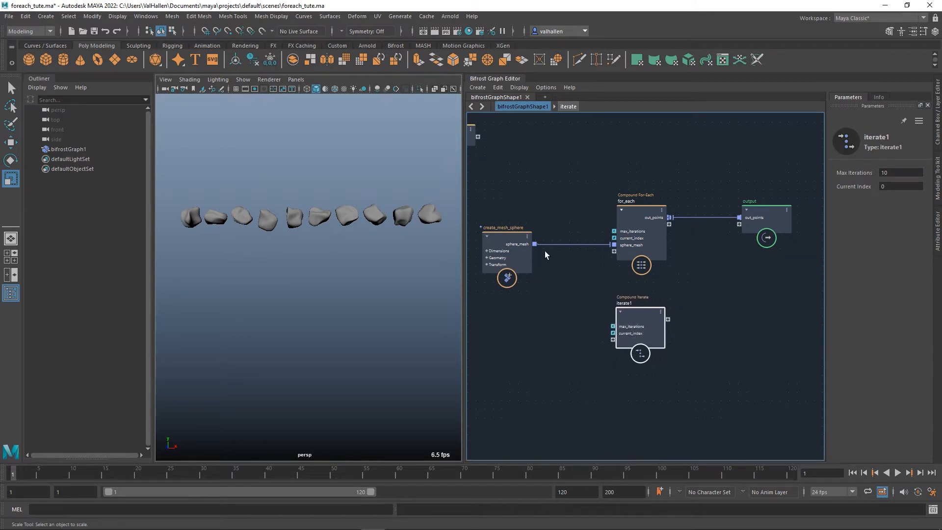
pyautogui.moveTo(540, 270); pyautogui.dragTo(622, 347)
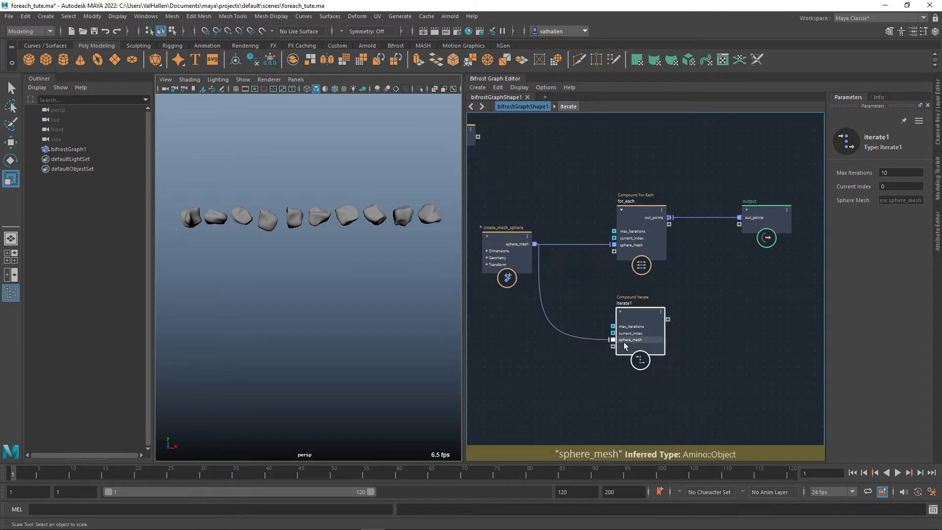
pyautogui.keyDown('alt'); pyautogui.moveTo(580, 317); pyautogui.dragTo(579, 318, button='middle'); pyautogui.keyUp('alt')
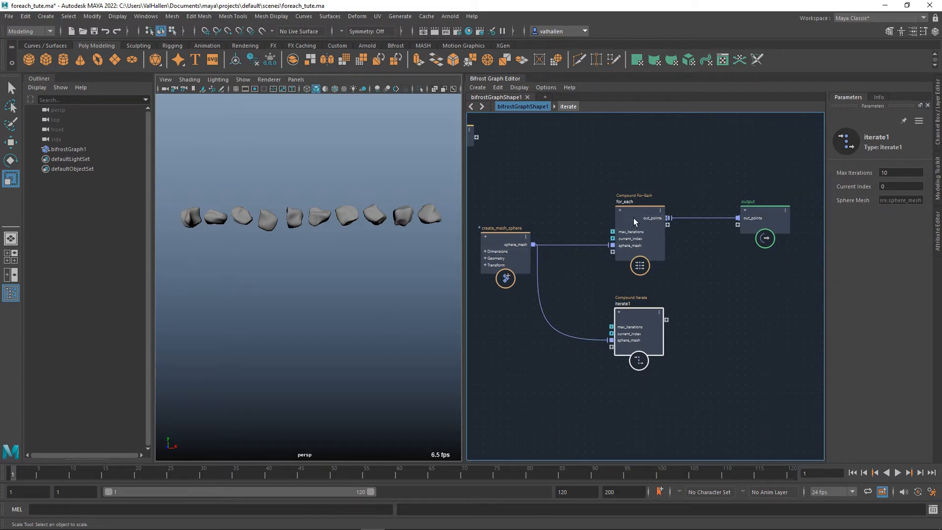
# Step: Review the node network inside the for_each compound, from its float value through to its output, and return to the main graph
pyautogui.doubleClick(660, 216)
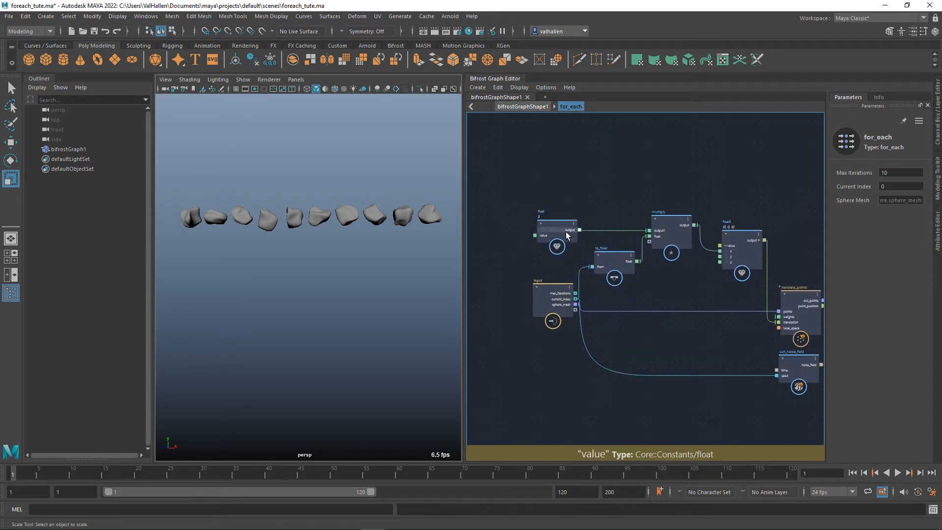
pyautogui.moveTo(568, 235); pyautogui.dragTo(623, 222)
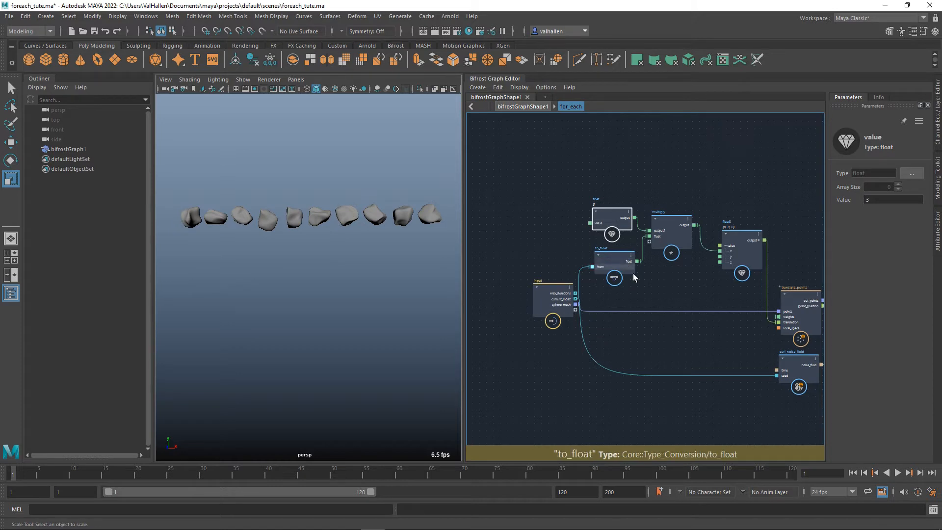
pyautogui.keyDown('alt'); pyautogui.moveTo(682, 295); pyautogui.dragTo(551, 281, button='middle'); pyautogui.keyUp('alt')
pyautogui.keyDown('alt'); pyautogui.moveTo(607, 301); pyautogui.dragTo(522, 237, button='middle'); pyautogui.keyUp('alt')
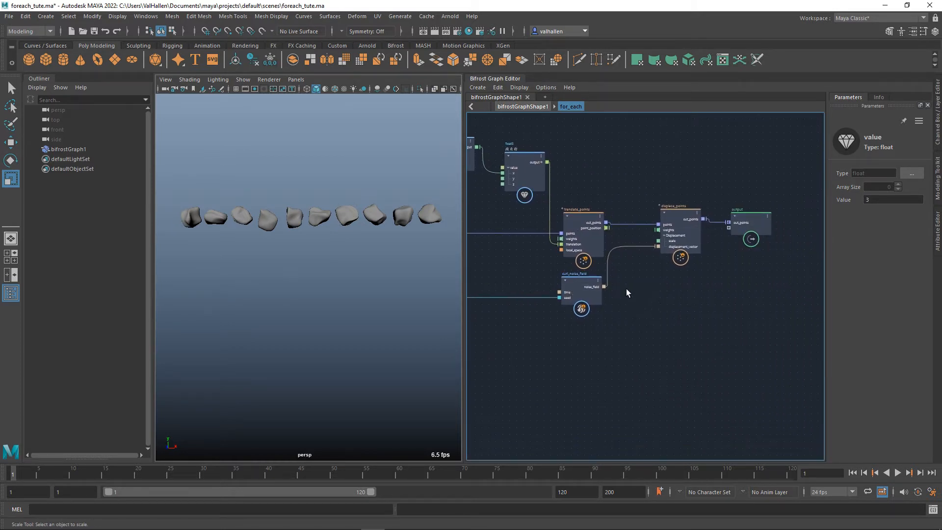
pyautogui.press('BackSpace')
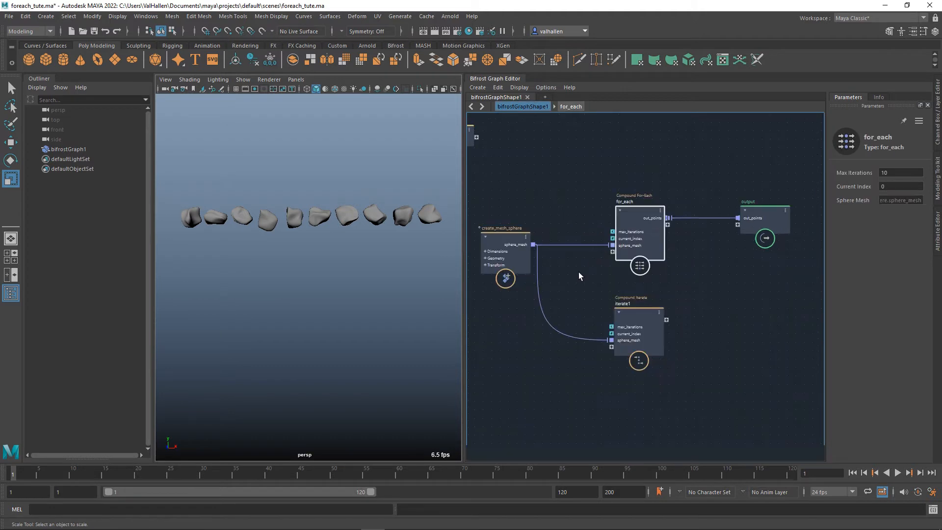
pyautogui.keyDown('alt'); pyautogui.moveTo(601, 270); pyautogui.dragTo(594, 257, button='middle'); pyautogui.keyUp('alt')
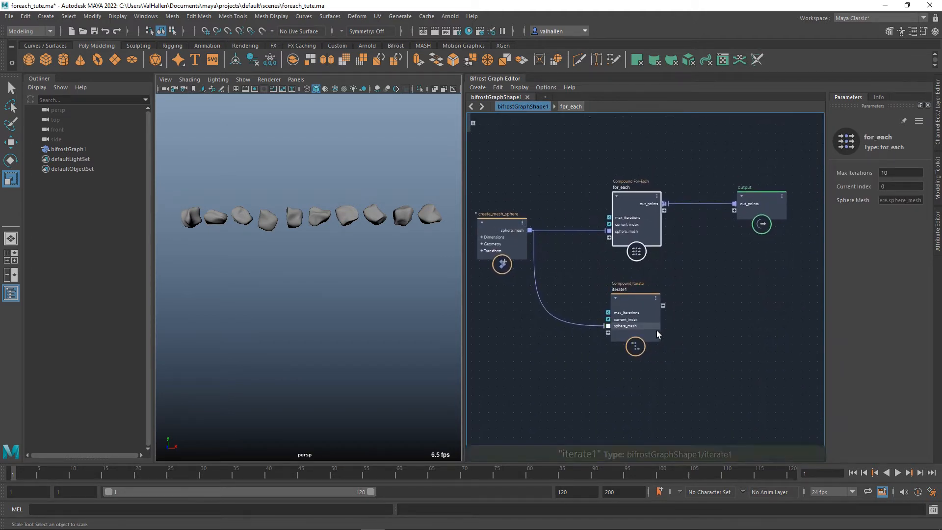
# Step: Inside the iterate1 compound, add a float value node above the input node and set its value to 3
pyautogui.doubleClick(638, 304)
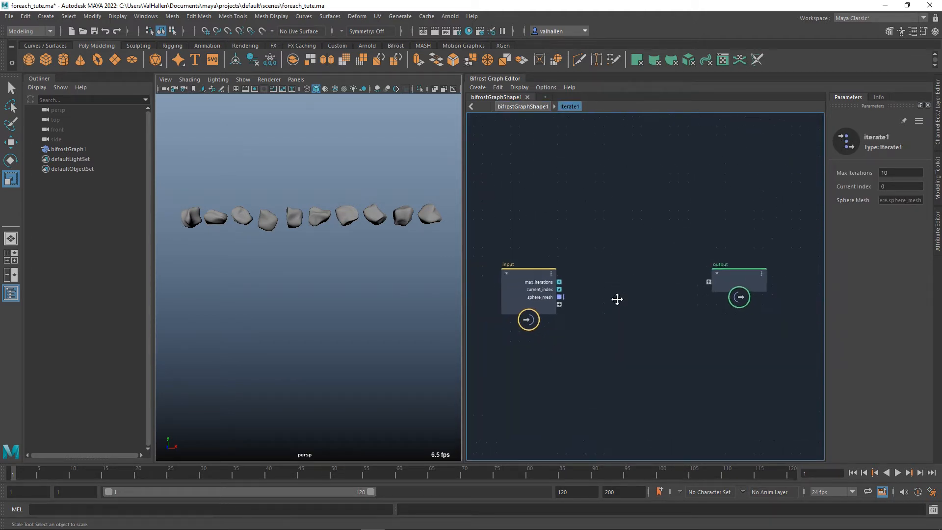
pyautogui.click(557, 297)
pyautogui.press('Tab')
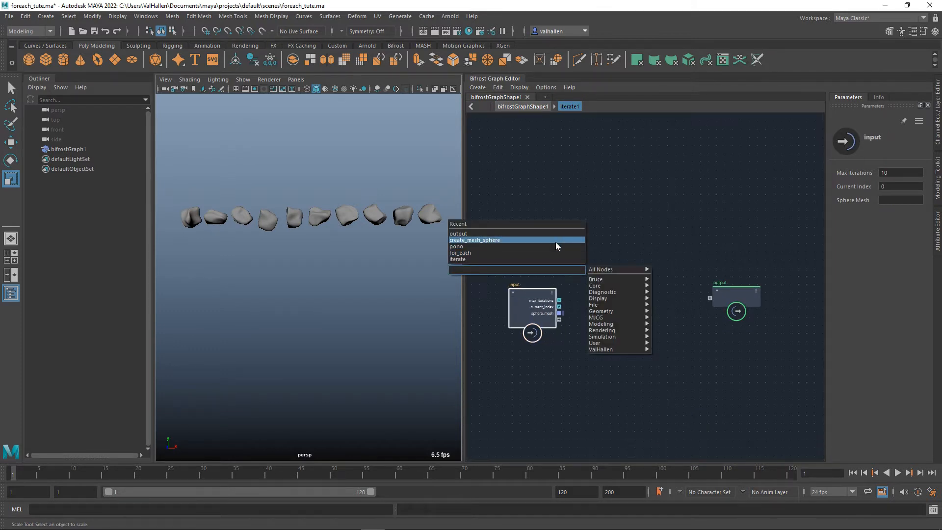
pyautogui.write('value')
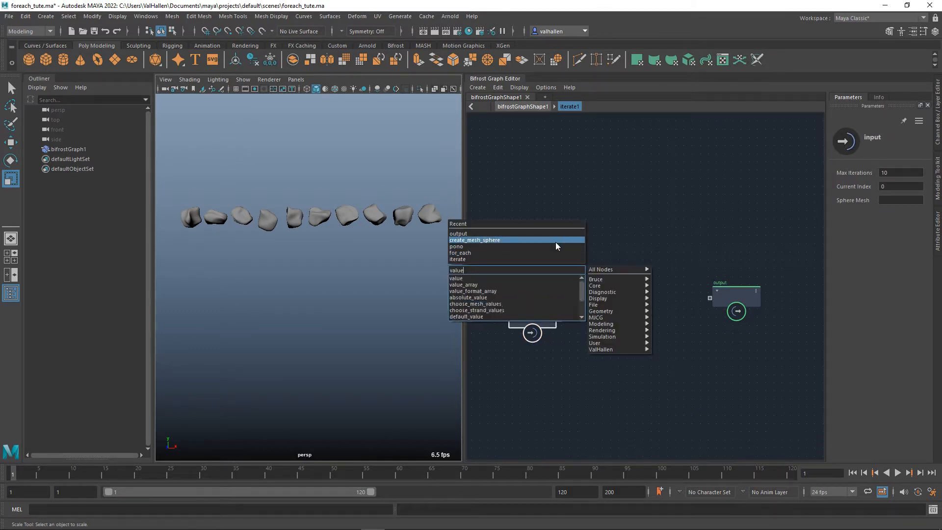
pyautogui.press('Return')
pyautogui.moveTo(564, 272); pyautogui.dragTo(563, 226)
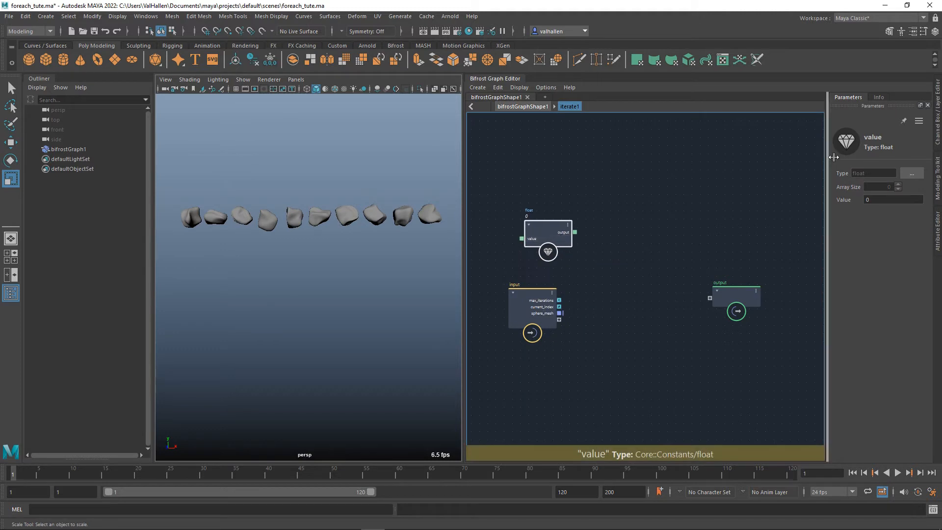
pyautogui.click(876, 199)
pyautogui.write('3')
pyautogui.press('Return')
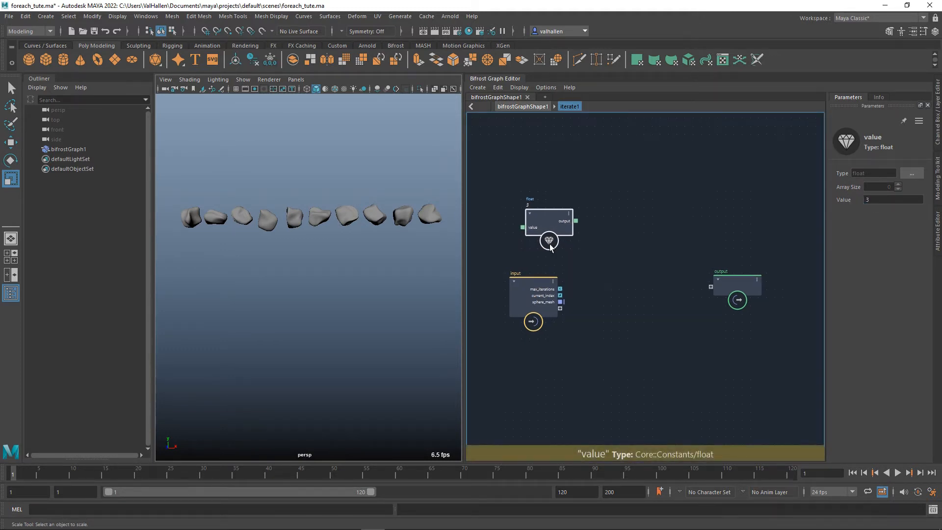
# Step: Create a value port on the input node and an output port on the output node from the float node, and cut both wires
pyautogui.moveTo(541, 287); pyautogui.dragTo(522, 288)
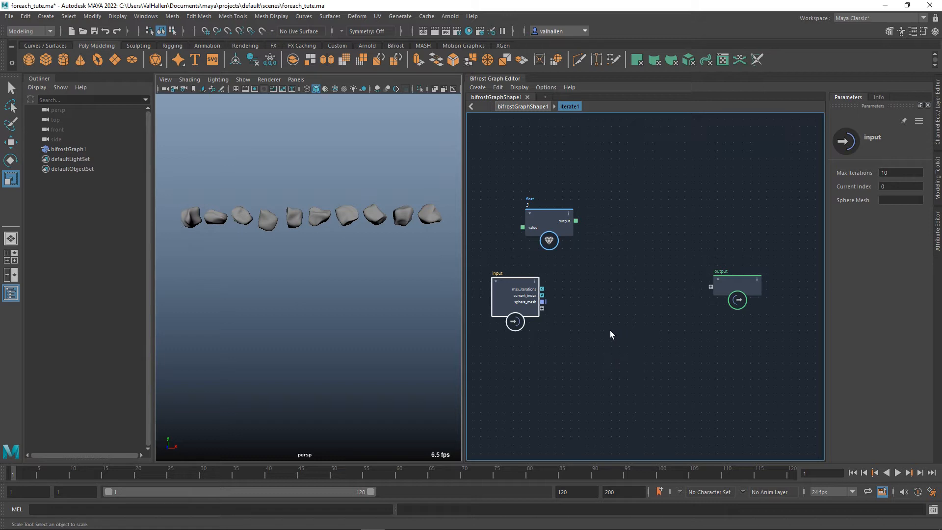
pyautogui.moveTo(614, 315); pyautogui.dragTo(643, 301, button='middle')
pyautogui.moveTo(564, 219); pyautogui.dragTo(573, 296)
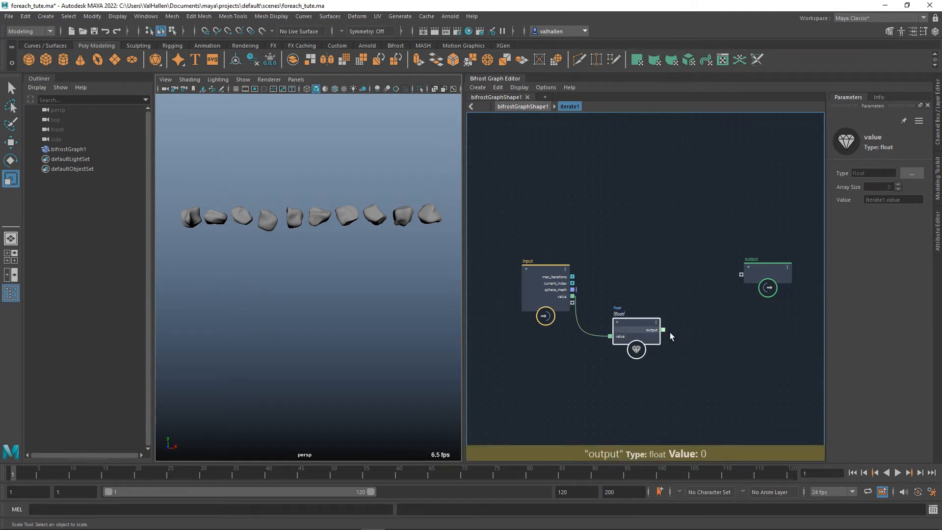
pyautogui.moveTo(663, 329); pyautogui.dragTo(741, 275)
pyautogui.keyDown('ctrl'); pyautogui.keyDown('alt'); pyautogui.keyDown('shift'); pyautogui.moveTo(697, 246); pyautogui.dragTo(698, 334); pyautogui.keyUp('shift'); pyautogui.keyUp('alt'); pyautogui.keyUp('ctrl')
pyautogui.keyDown('ctrl'); pyautogui.keyDown('alt'); pyautogui.keyDown('shift'); pyautogui.moveTo(585, 345); pyautogui.dragTo(598, 314); pyautogui.keyUp('shift'); pyautogui.keyUp('alt'); pyautogui.keyUp('ctrl')
pyautogui.moveTo(637, 341); pyautogui.dragTo(594, 189)
pyautogui.scroll(1, 625, 282)
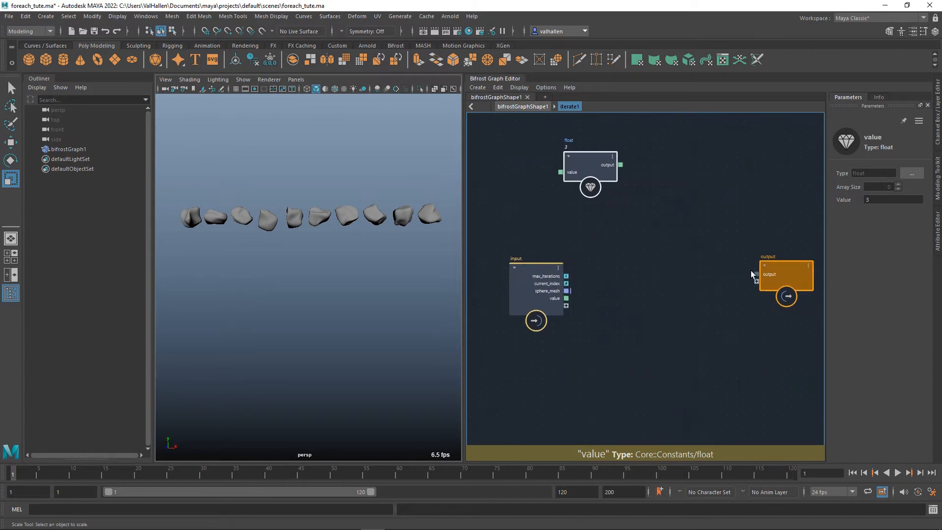
# Step: Set the port type to float for both the new output port and the input node's value port
pyautogui.rightClick(765, 272)
pyautogui.moveTo(779, 352)
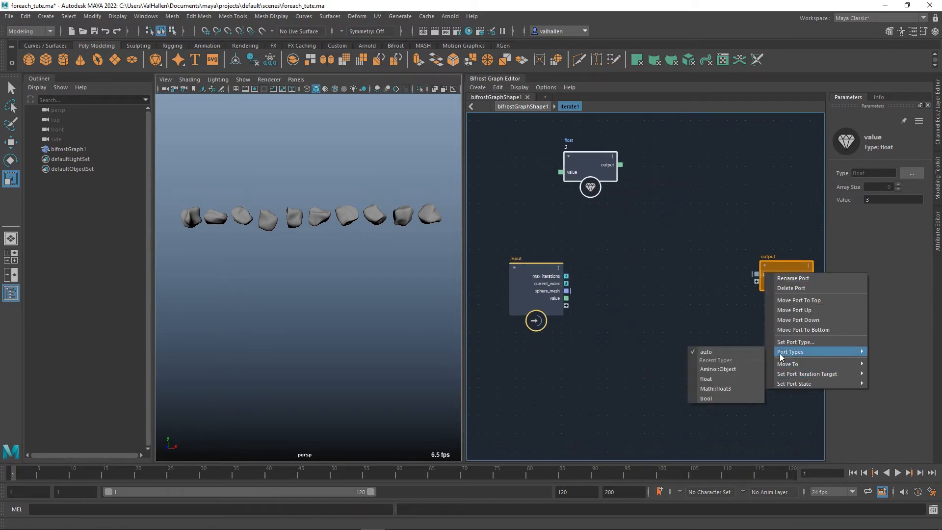
pyautogui.click(723, 378)
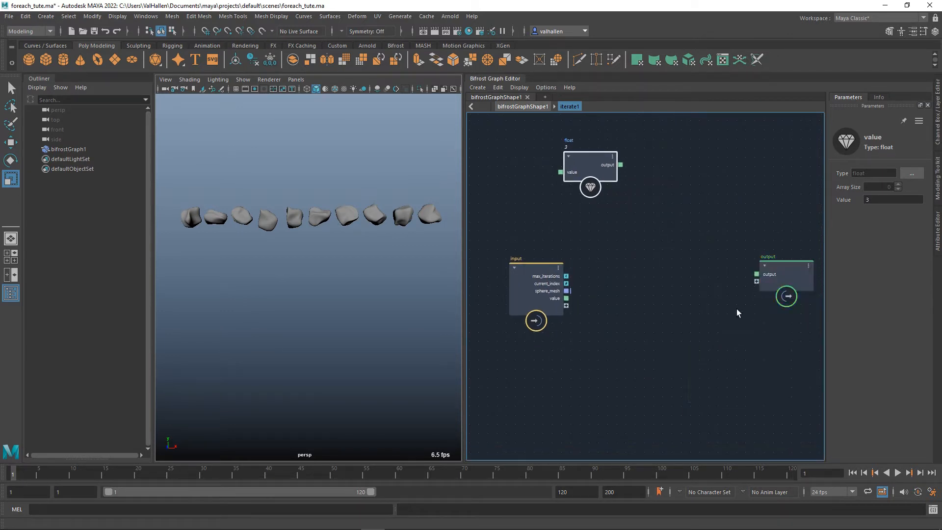
pyautogui.rightClick(550, 302)
pyautogui.moveTo(614, 376)
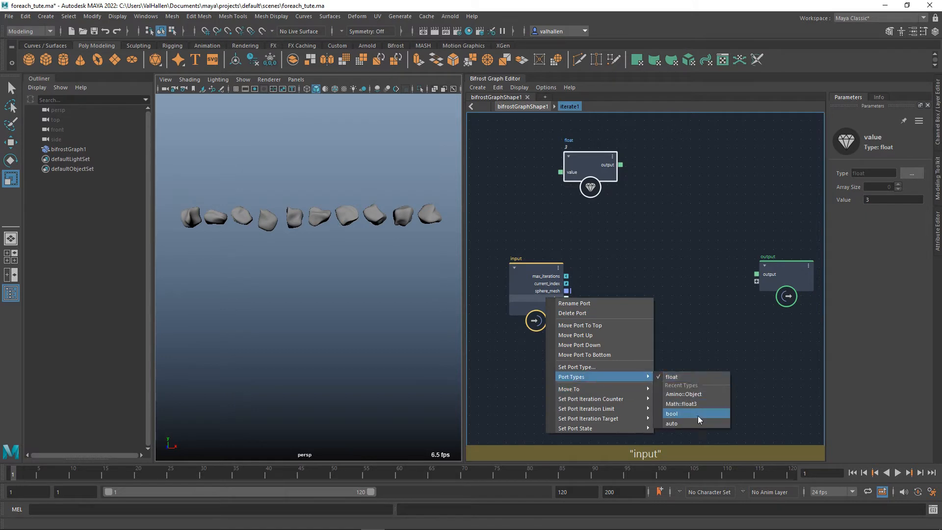
pyautogui.click(678, 378)
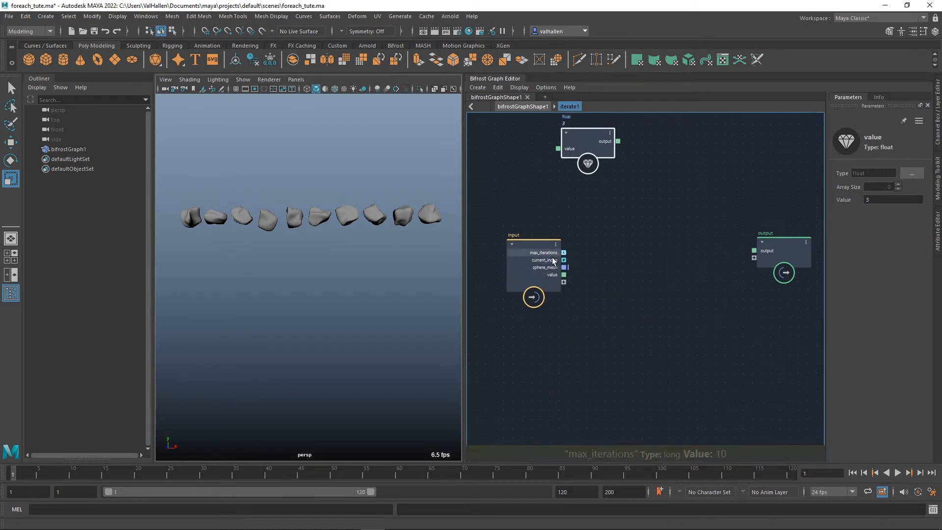
# Step: Add a translate_points node with its points fed by the input node's sphere_mesh port
pyautogui.moveTo(538, 247); pyautogui.dragTo(499, 245)
pyautogui.keyDown('alt'); pyautogui.moveTo(538, 251); pyautogui.dragTo(549, 287, button='middle'); pyautogui.keyUp('alt')
pyautogui.keyDown('alt'); pyautogui.moveTo(745, 288); pyautogui.dragTo(737, 290, button='middle'); pyautogui.keyUp('alt')
pyautogui.moveTo(532, 303); pyautogui.dragTo(551, 266)
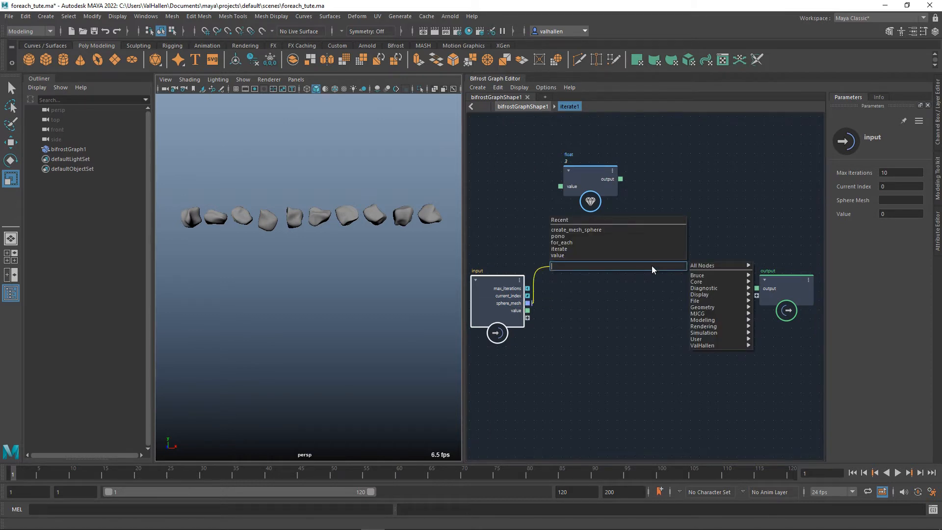
pyautogui.write('translate')
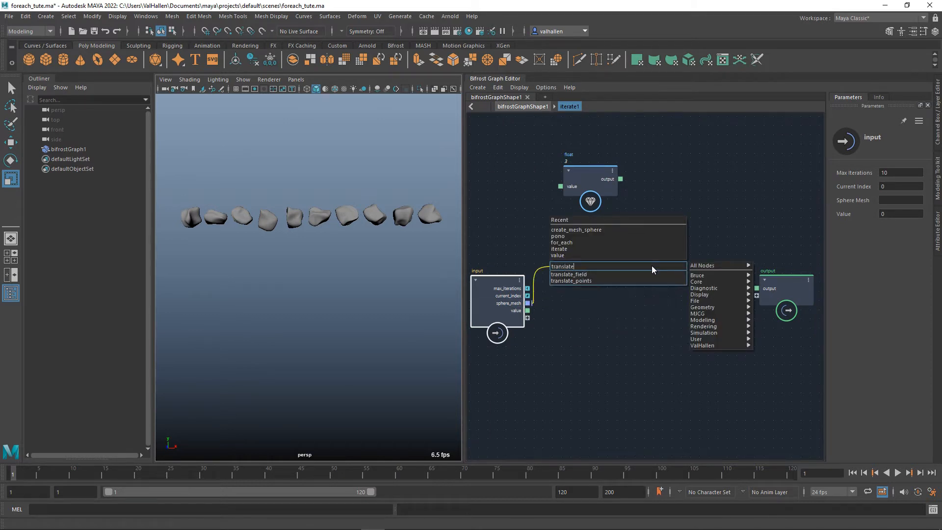
pyautogui.press('Down')
pyautogui.press('Down')
pyautogui.press('Return')
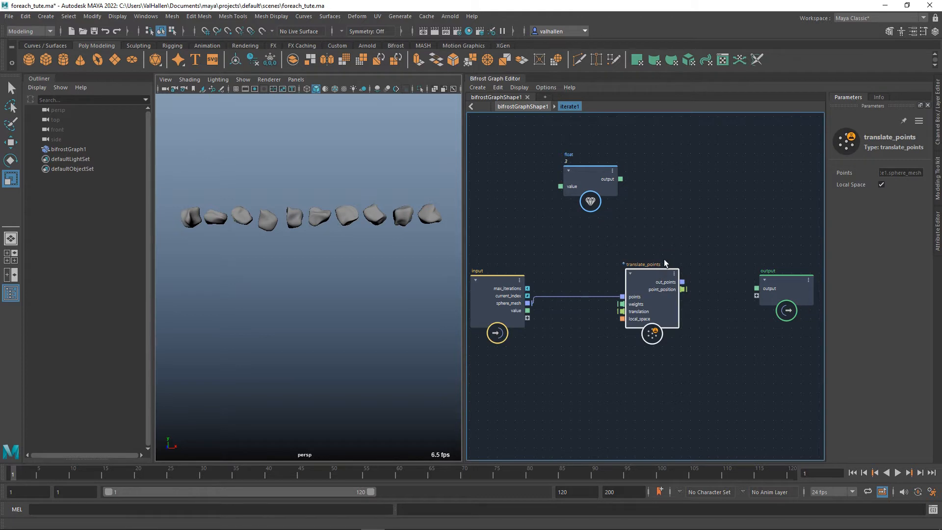
# Step: Arrange the translate_points, float and input nodes with more room between them
pyautogui.moveTo(664, 264); pyautogui.dragTo(649, 218)
pyautogui.moveTo(599, 183); pyautogui.dragTo(547, 181)
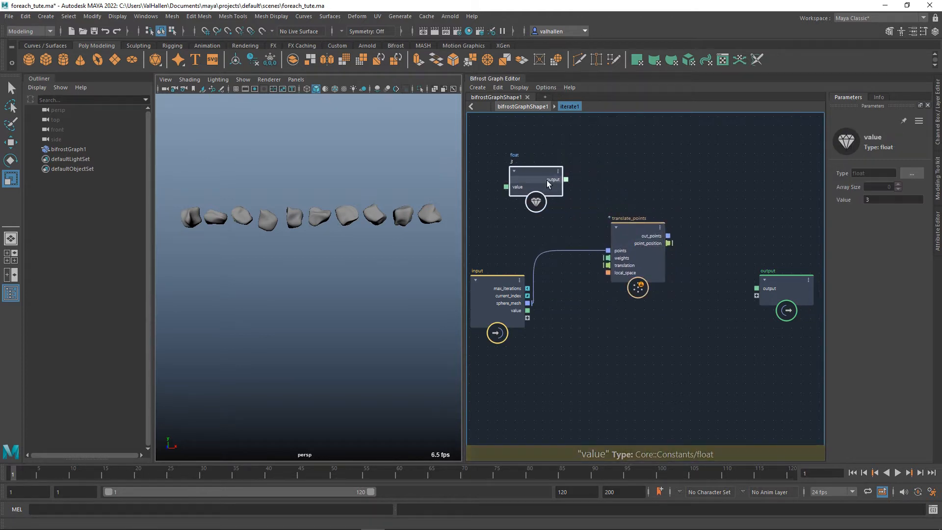
pyautogui.moveTo(560, 255); pyautogui.dragTo(614, 258, button='middle')
pyautogui.moveTo(549, 287); pyautogui.dragTo(512, 285)
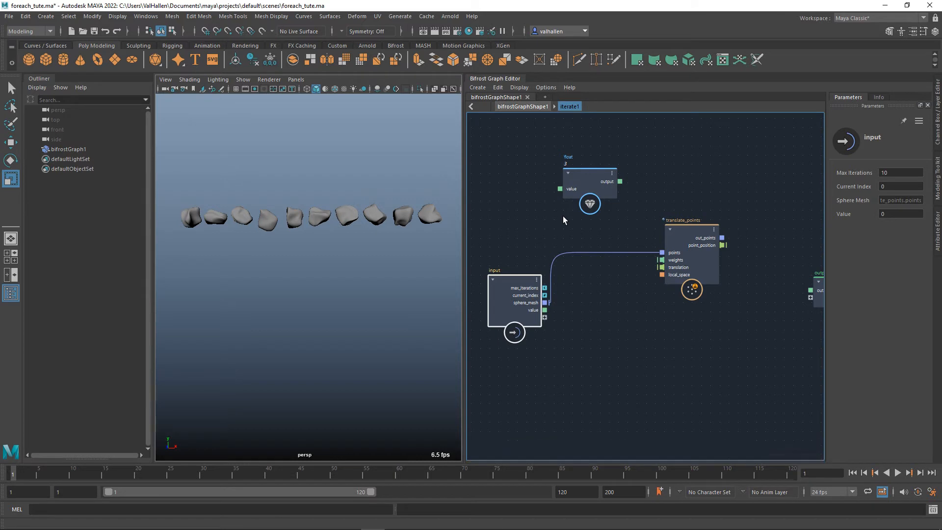
pyautogui.moveTo(589, 202); pyautogui.dragTo(589, 199)
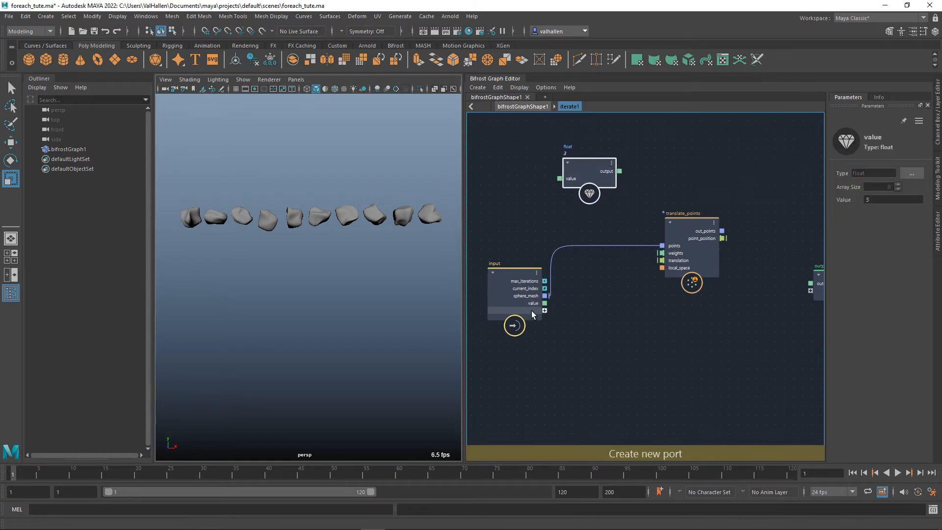
# Step: Rename the input node's value port to translate_in
pyautogui.rightClick(532, 307)
pyautogui.click(554, 308)
pyautogui.write('tr')
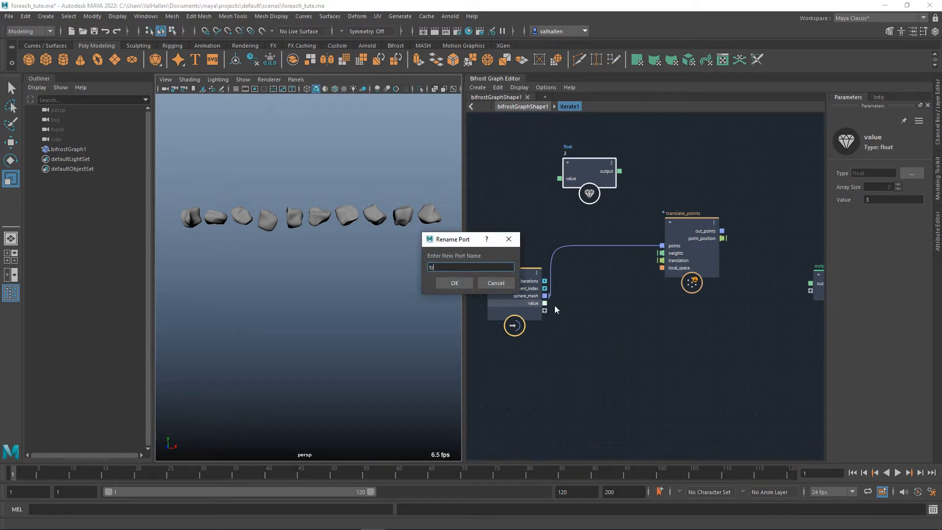
pyautogui.write('anslate_in')
pyautogui.press('Return')
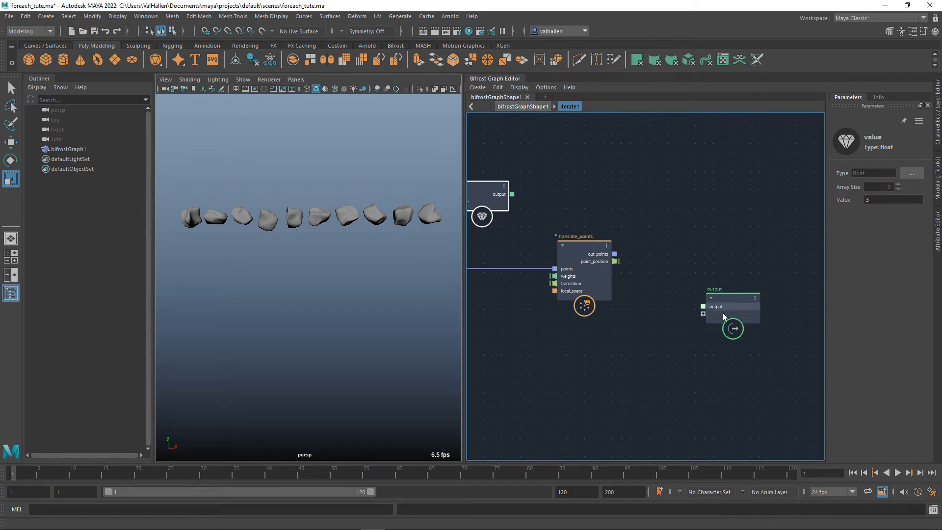
# Step: Rename the output node's port to translate_out
pyautogui.rightClick(723, 307)
pyautogui.click(745, 315)
pyautogui.write('trans')
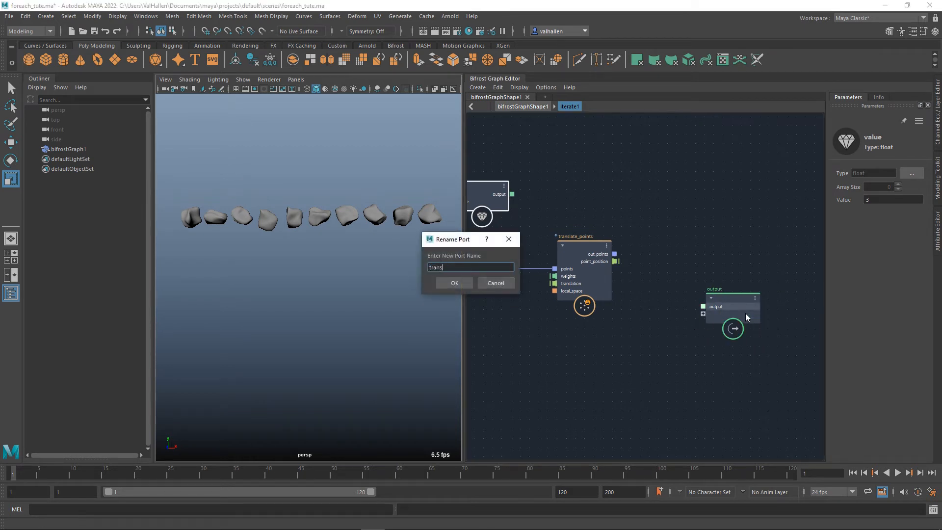
pyautogui.write('late_out')
pyautogui.press('Return')
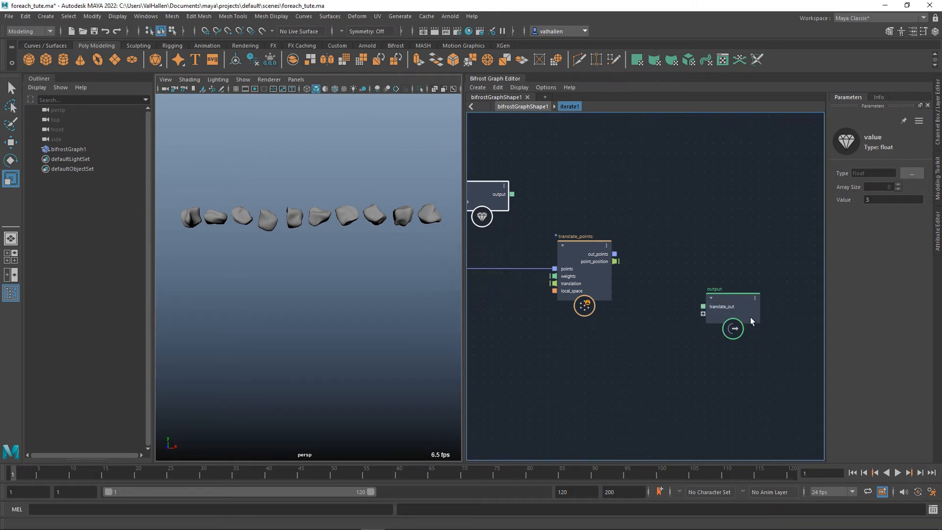
# Step: Place the float node below translate_points and create an add node connected to the translate_in port
pyautogui.keyDown('alt'); pyautogui.moveTo(678, 274); pyautogui.dragTo(714, 266, button='middle'); pyautogui.keyUp('alt')
pyautogui.scroll(-1, 714, 265)
pyautogui.moveTo(550, 202); pyautogui.dragTo(642, 333)
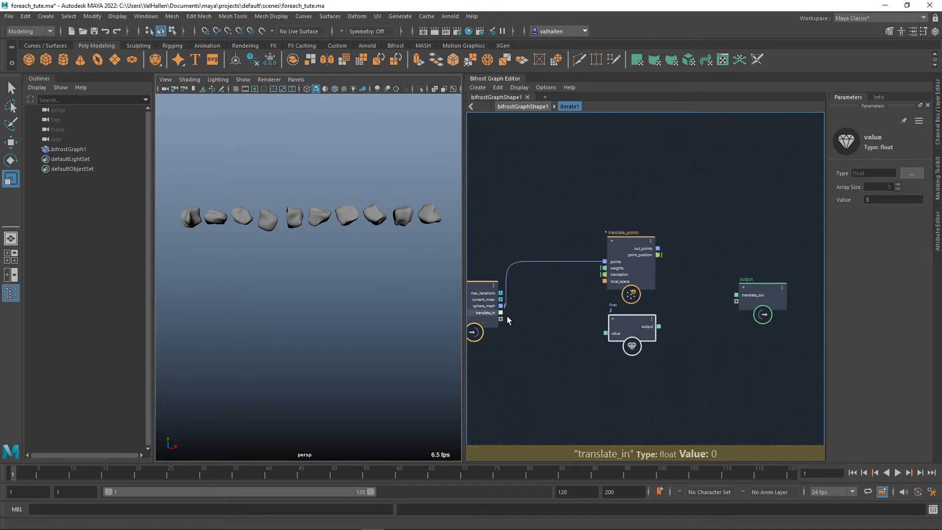
pyautogui.moveTo(501, 312); pyautogui.dragTo(560, 332)
pyautogui.press('Tab')
pyautogui.write('add')
pyautogui.press('Return')
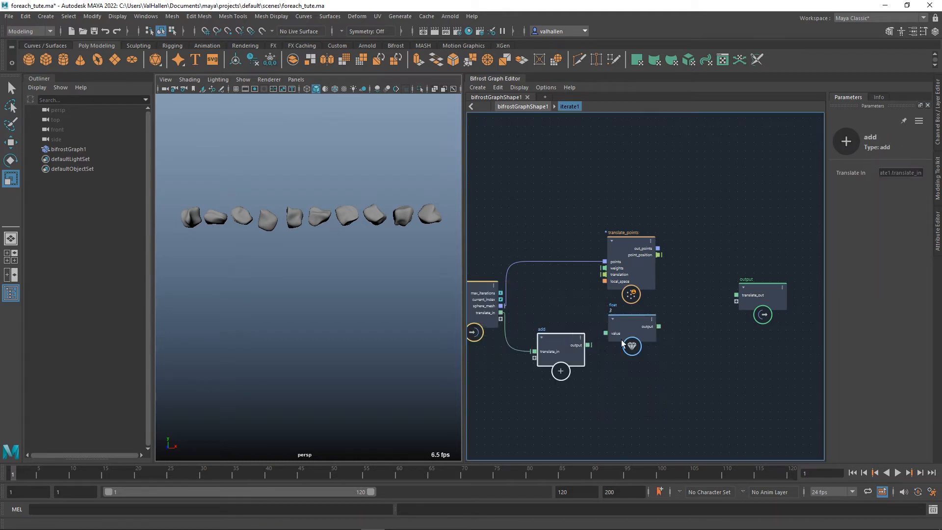
# Step: Place the float node beside the add node and connect its output as the add node's second input
pyautogui.moveTo(636, 323); pyautogui.dragTo(497, 376)
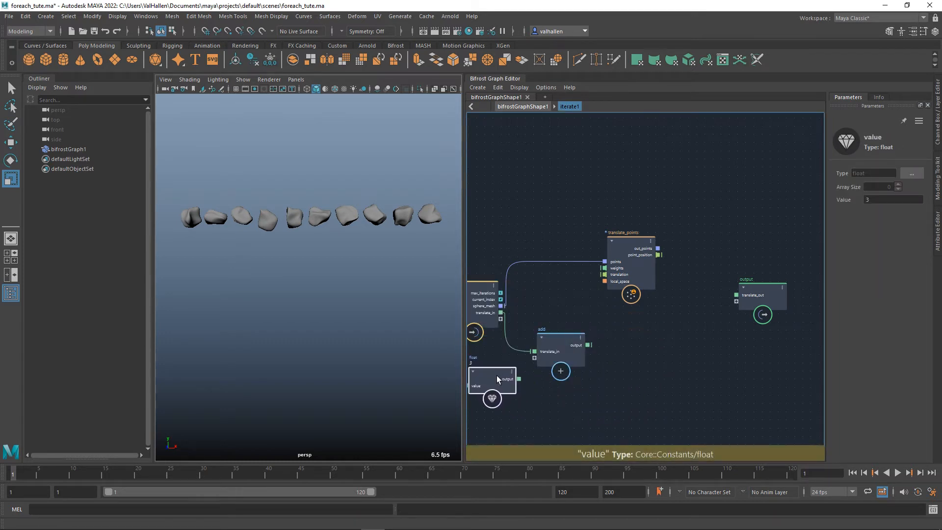
pyautogui.keyDown('alt'); pyautogui.moveTo(556, 376); pyautogui.dragTo(608, 377, button='middle'); pyautogui.keyUp('alt')
pyautogui.moveTo(543, 386); pyautogui.dragTo(586, 361)
pyautogui.keyDown('alt'); pyautogui.moveTo(700, 361); pyautogui.dragTo(636, 370, button='middle'); pyautogui.keyUp('alt')
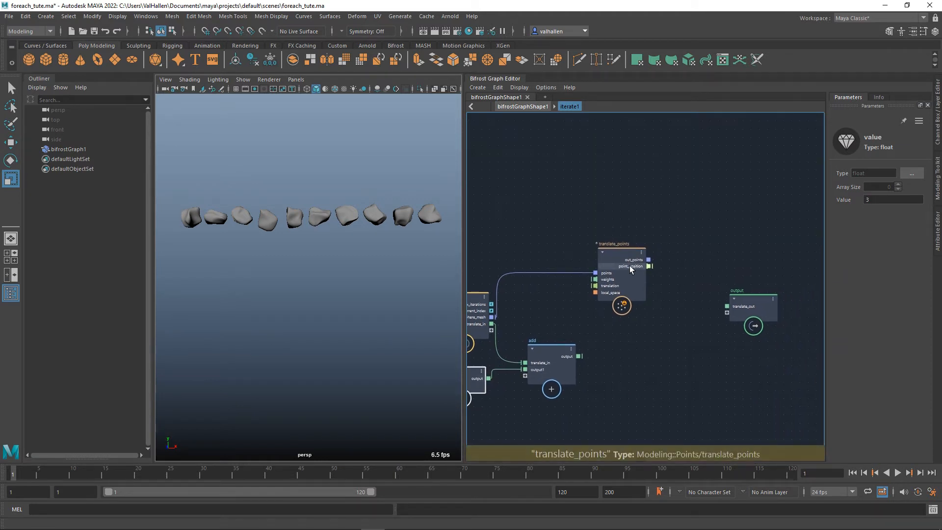
# Step: Make room before translate_points, create a second value node there, and set its type to a three-component floating-point vector
pyautogui.moveTo(630, 266); pyautogui.dragTo(670, 266)
pyautogui.press('Tab')
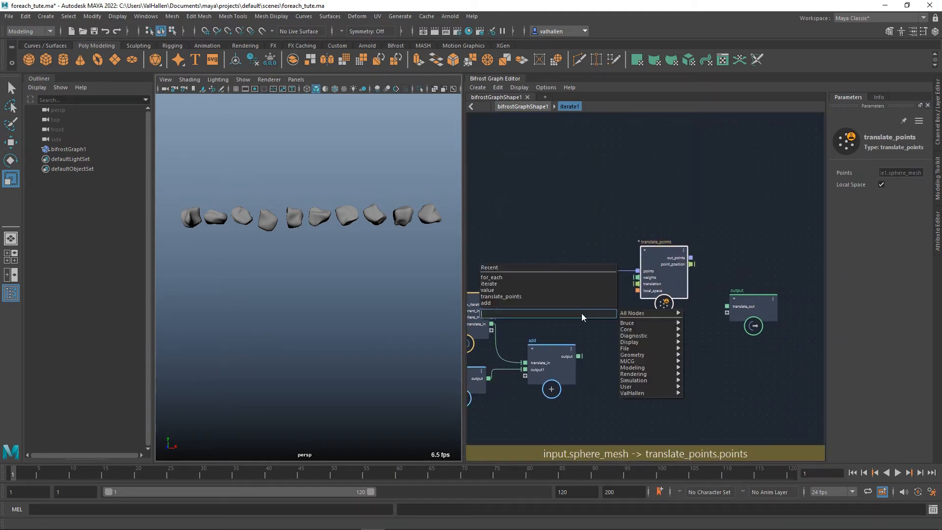
pyautogui.write('value')
pyautogui.press('Return')
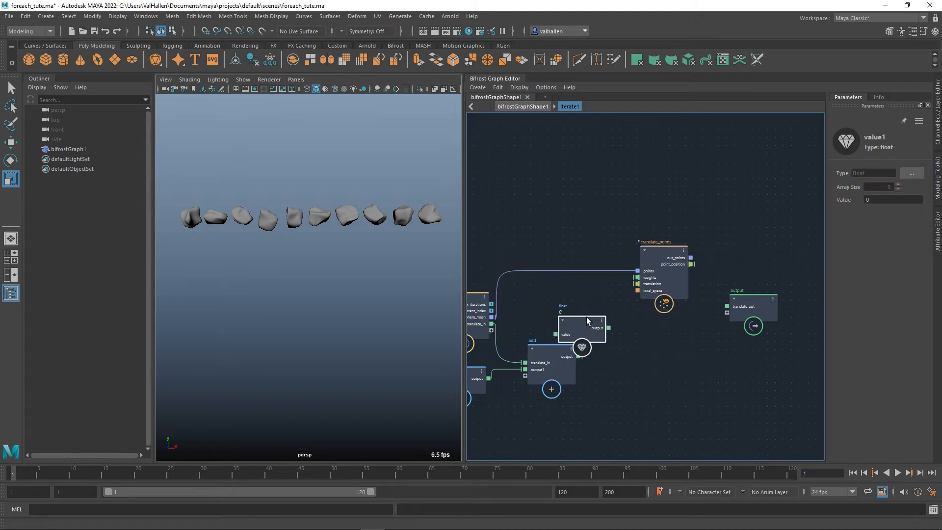
pyautogui.moveTo(586, 329); pyautogui.dragTo(611, 313)
pyautogui.click(903, 173)
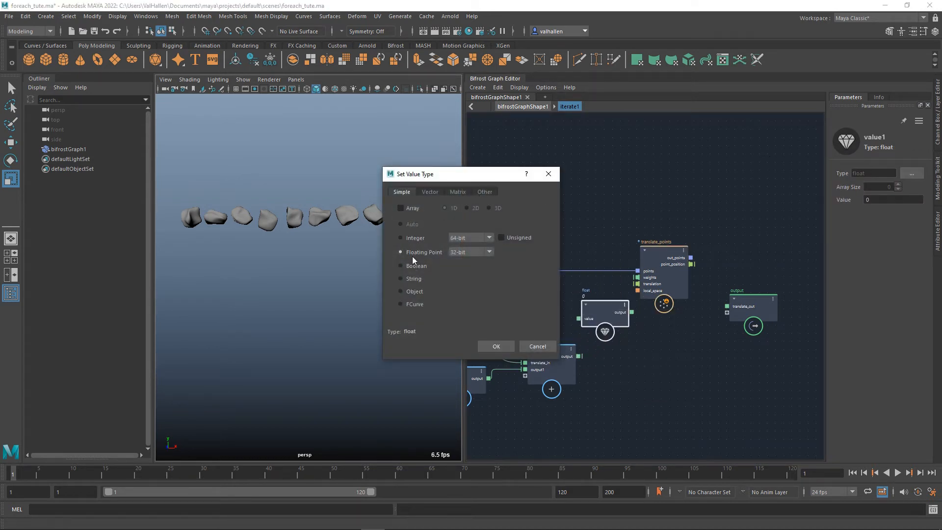
pyautogui.click(442, 192)
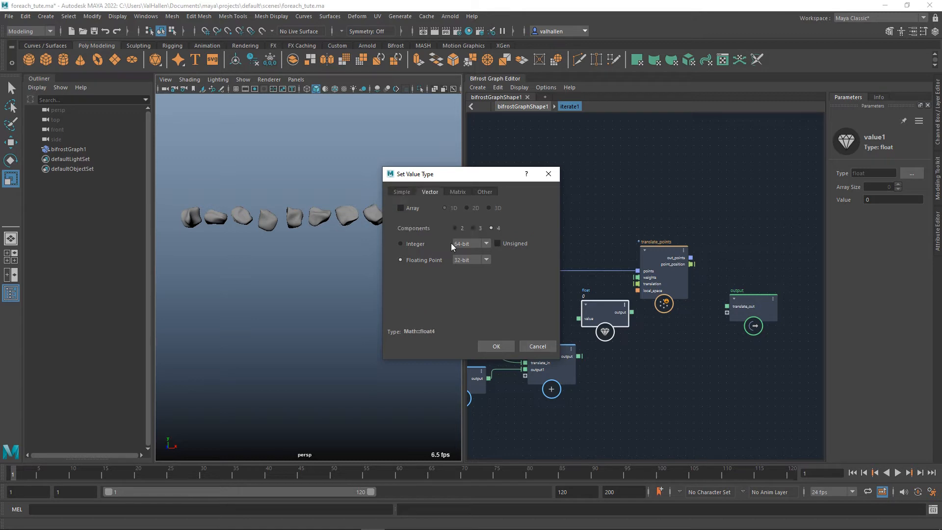
pyautogui.click(495, 347)
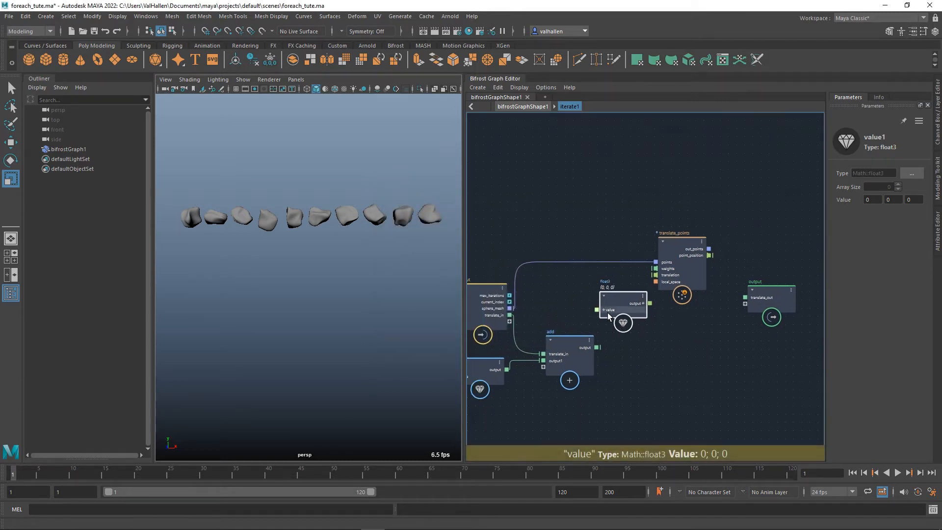
# Step: Expand the float3 node's value port into its components and set the Y value to -0.5
pyautogui.moveTo(624, 296); pyautogui.dragTo(624, 292)
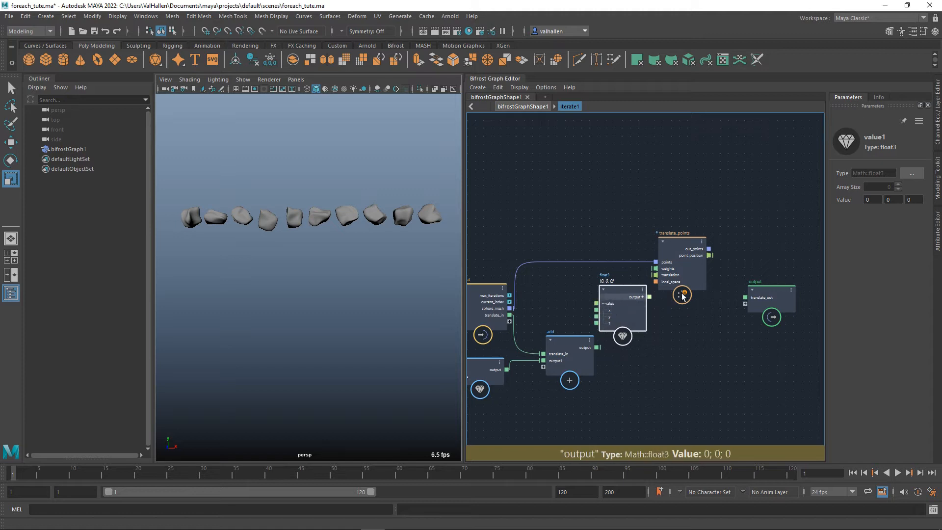
pyautogui.doubleClick(891, 199)
pyautogui.write('-0.5')
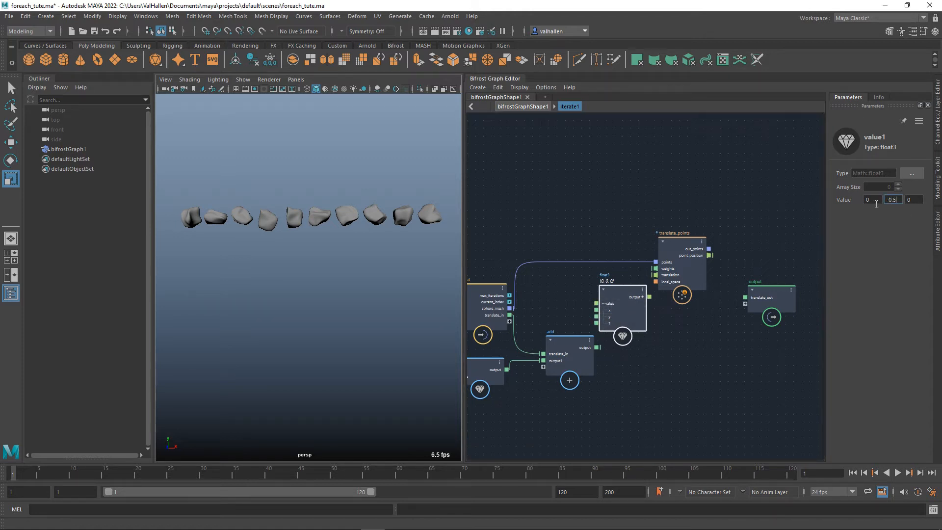
pyautogui.press('Return')
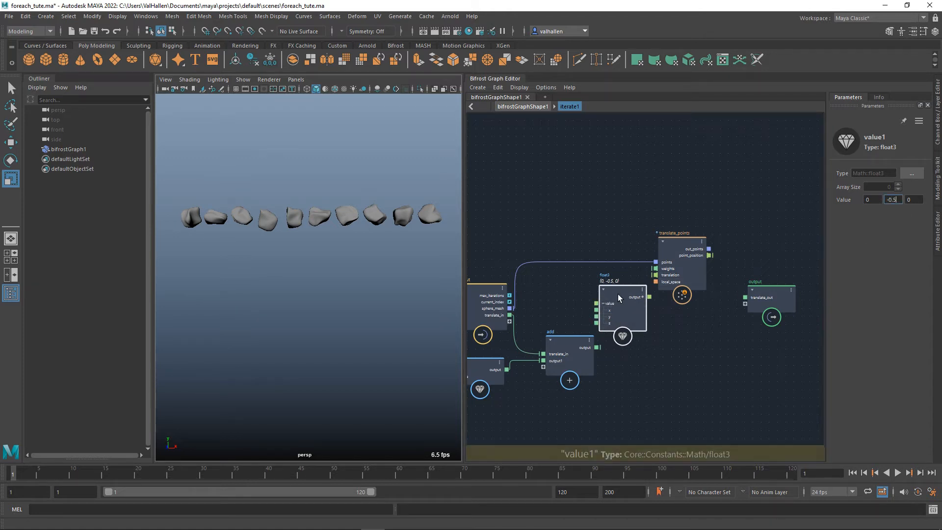
# Step: Connect the add node's output to the float3 node's x component and space translate_points further away
pyautogui.moveTo(617, 293); pyautogui.dragTo(625, 293)
pyautogui.moveTo(597, 348); pyautogui.dragTo(607, 309)
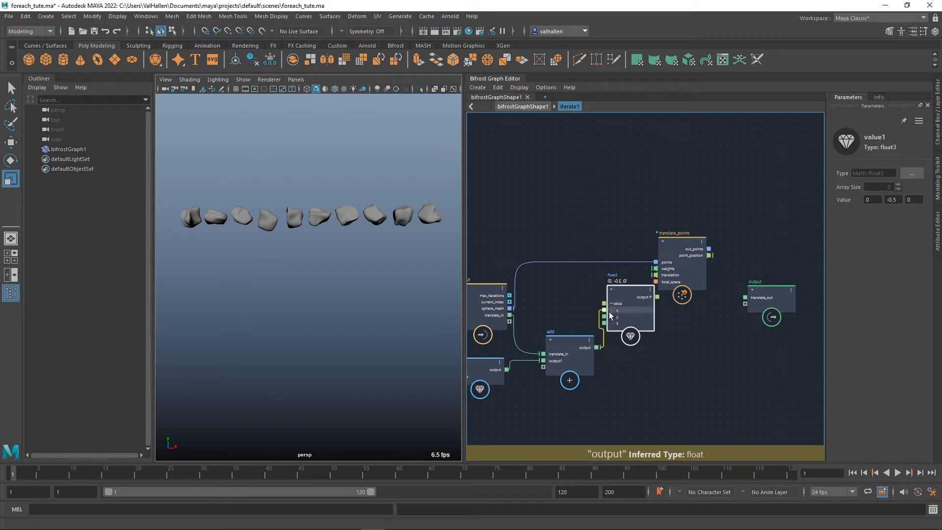
pyautogui.moveTo(701, 255); pyautogui.dragTo(723, 245)
pyautogui.click(647, 301)
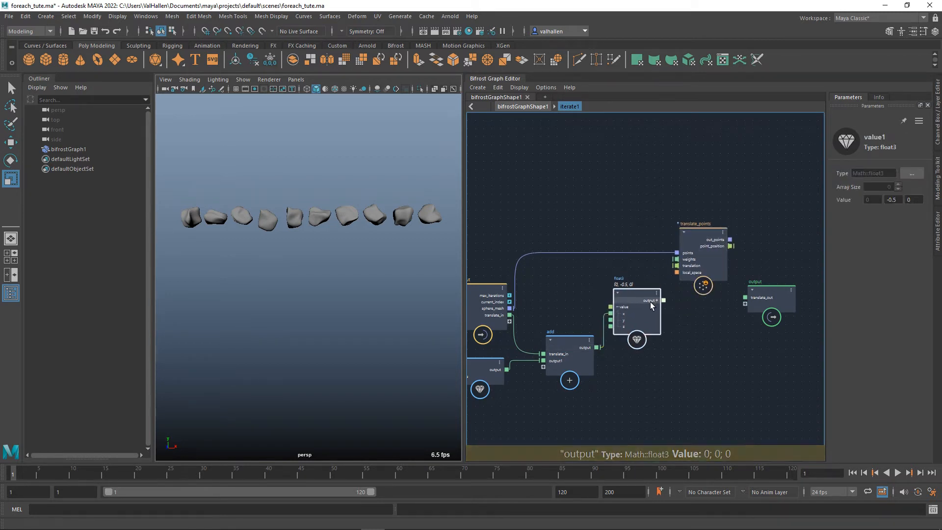
pyautogui.moveTo(702, 305); pyautogui.dragTo(729, 288, button='middle')
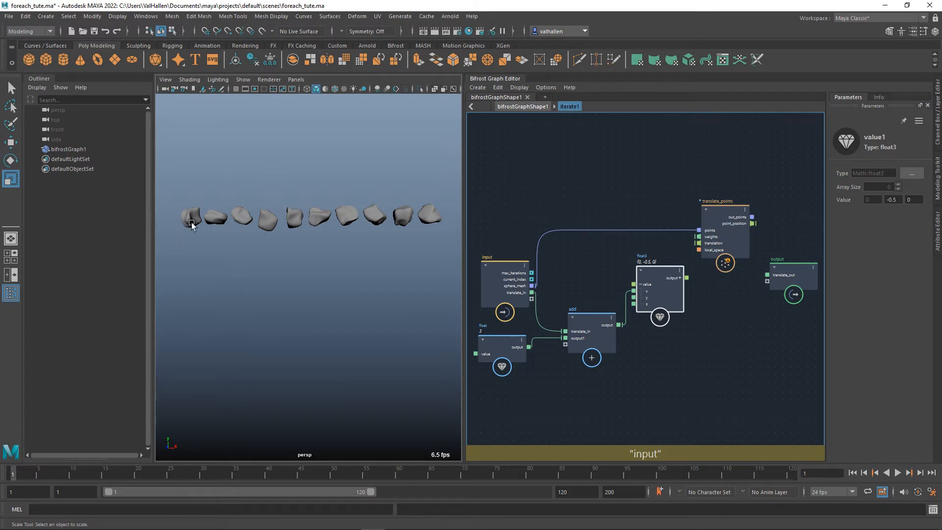
# Step: Connect the float3 output to the translation port of translate_points, and out_points to a new port on the output node
pyautogui.moveTo(682, 281); pyautogui.dragTo(567, 305, button='middle')
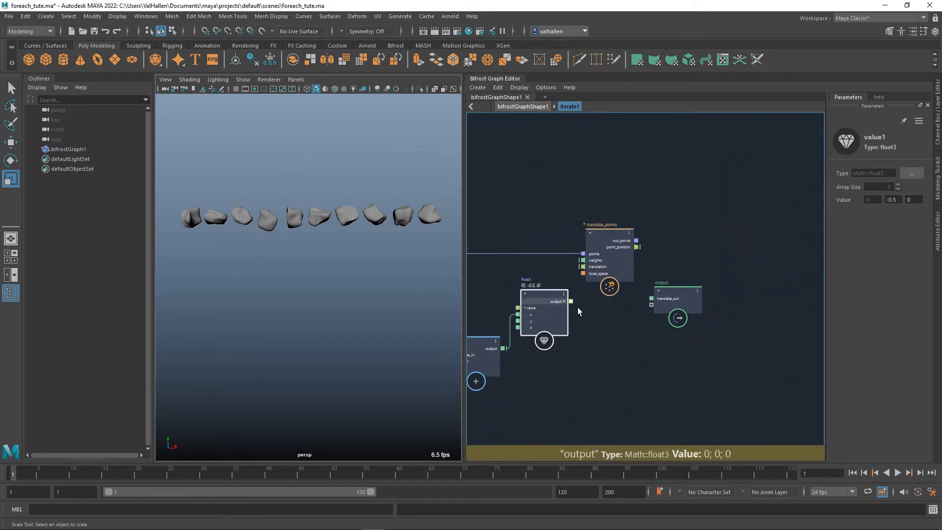
pyautogui.moveTo(570, 301); pyautogui.dragTo(584, 266)
pyautogui.moveTo(629, 316); pyautogui.dragTo(582, 318, button='middle')
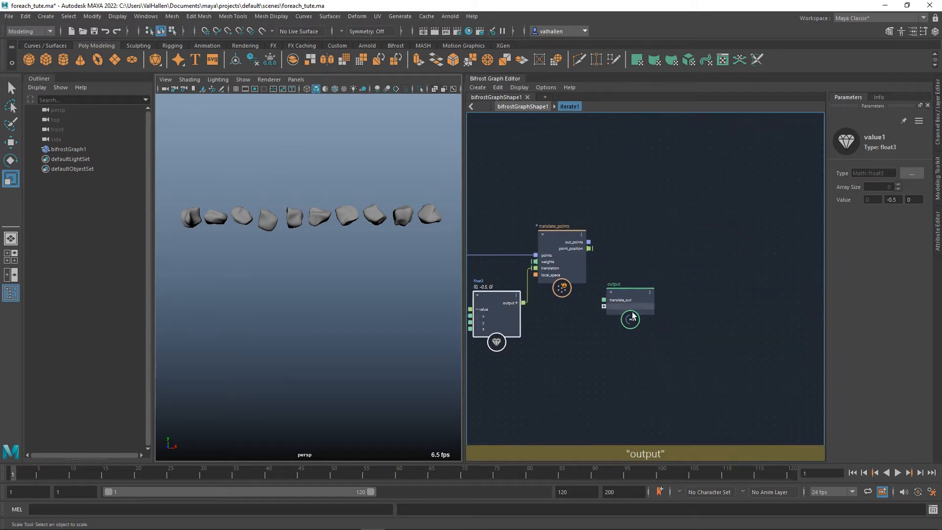
pyautogui.moveTo(632, 314); pyautogui.dragTo(702, 320)
pyautogui.moveTo(589, 242); pyautogui.dragTo(673, 311)
pyautogui.moveTo(568, 331); pyautogui.dragTo(675, 315, button='middle')
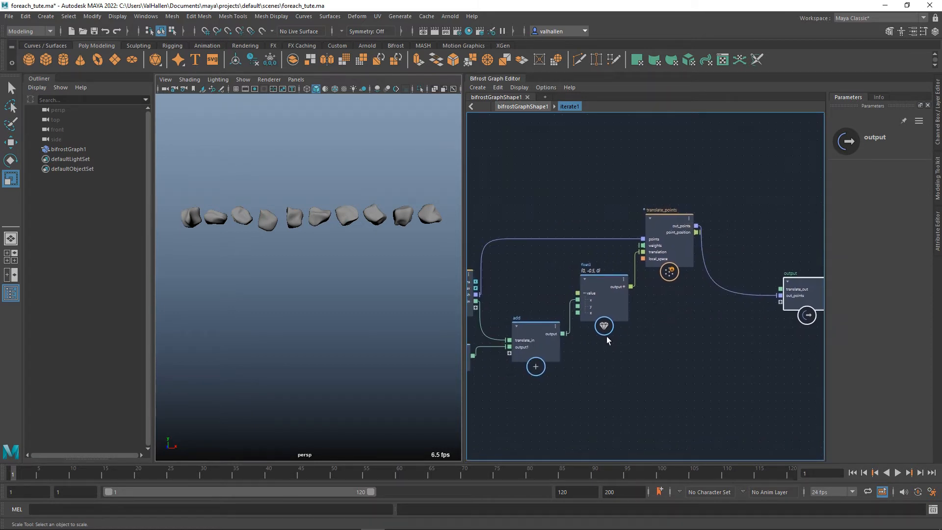
# Step: Connect the add node's output to the translate_out port of the output node
pyautogui.click(562, 334)
pyautogui.moveTo(707, 359); pyautogui.dragTo(628, 388, button='middle')
pyautogui.click(708, 321)
pyautogui.moveTo(583, 353); pyautogui.dragTo(630, 380, button='middle')
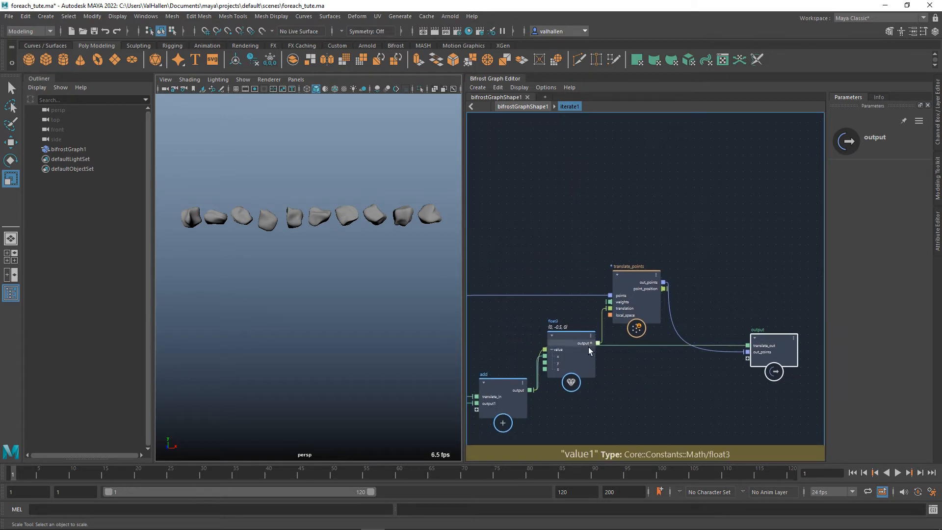
# Step: Raise the float3 and translate_points nodes well above the add-to-output connection
pyautogui.moveTo(588, 346); pyautogui.dragTo(580, 243)
pyautogui.moveTo(642, 287); pyautogui.dragTo(643, 205)
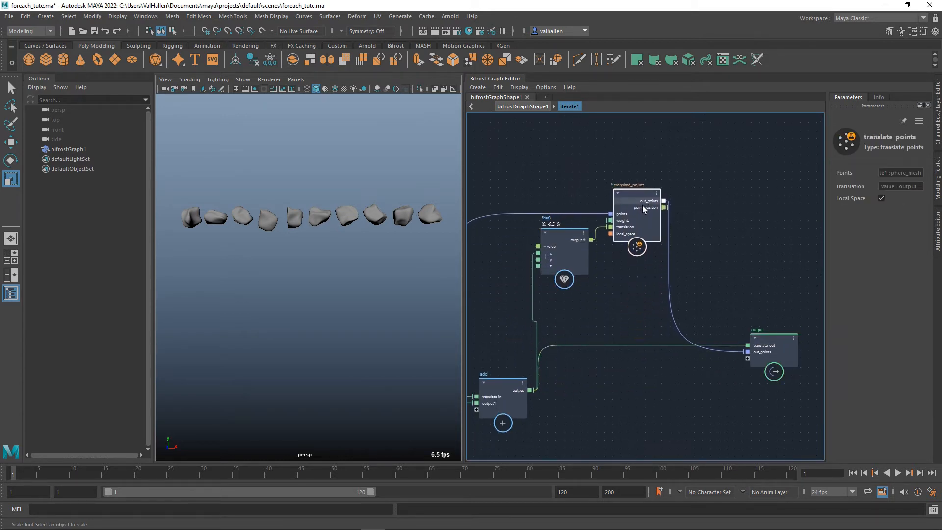
# Step: Set the output node's translate_out port as a state port linked to translate_in
pyautogui.moveTo(703, 290); pyautogui.dragTo(642, 264, button='middle')
pyautogui.scroll(1, 687, 257)
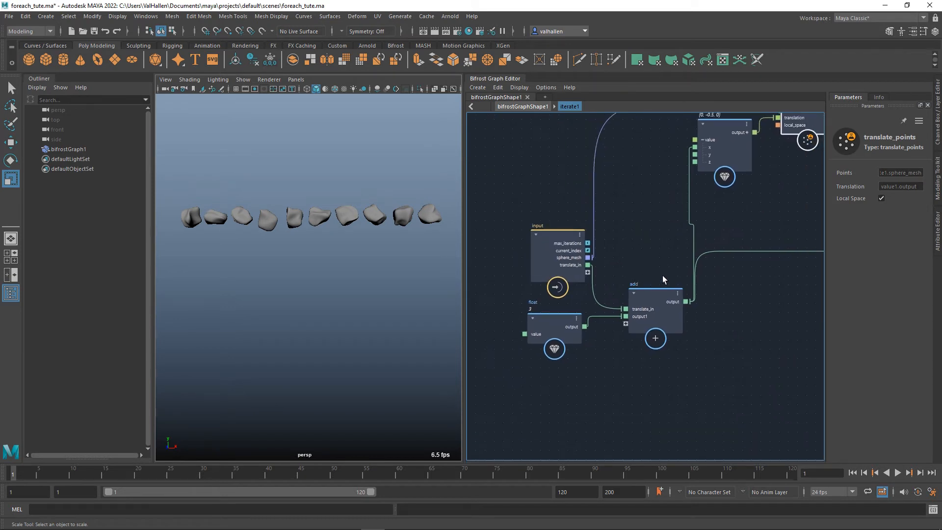
pyautogui.moveTo(738, 314); pyautogui.dragTo(504, 309, button='middle')
pyautogui.moveTo(652, 337); pyautogui.dragTo(684, 371, button='middle')
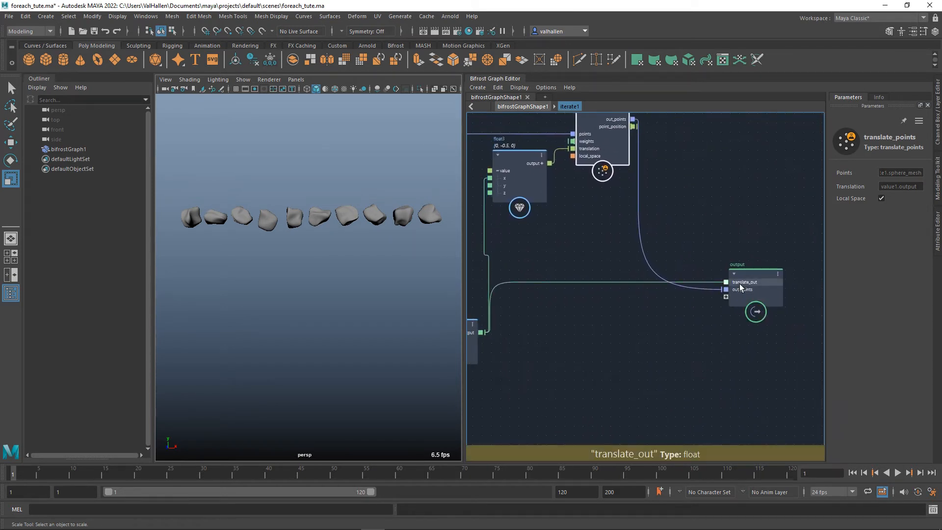
pyautogui.rightClick(734, 282)
pyautogui.moveTo(775, 393)
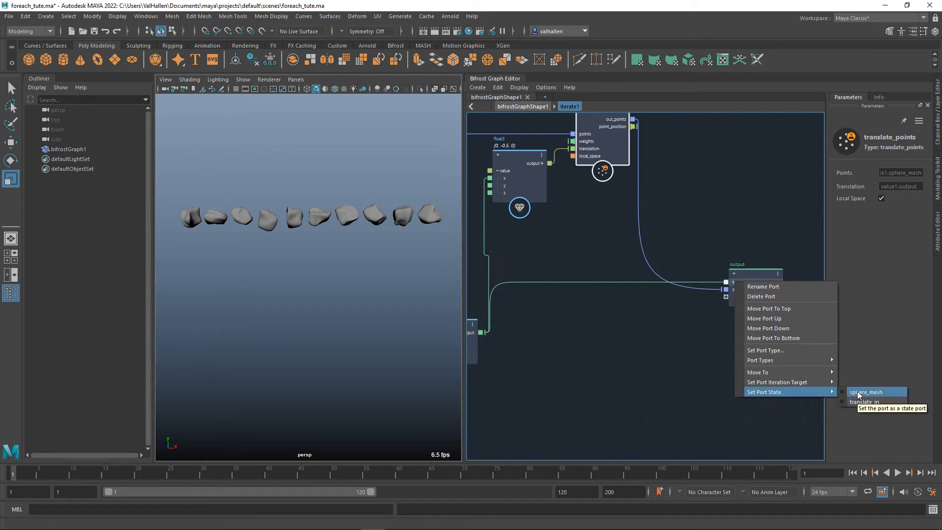
pyautogui.keyDown('alt'); pyautogui.moveTo(686, 346); pyautogui.dragTo(928, 356, button='middle'); pyautogui.keyUp('alt')
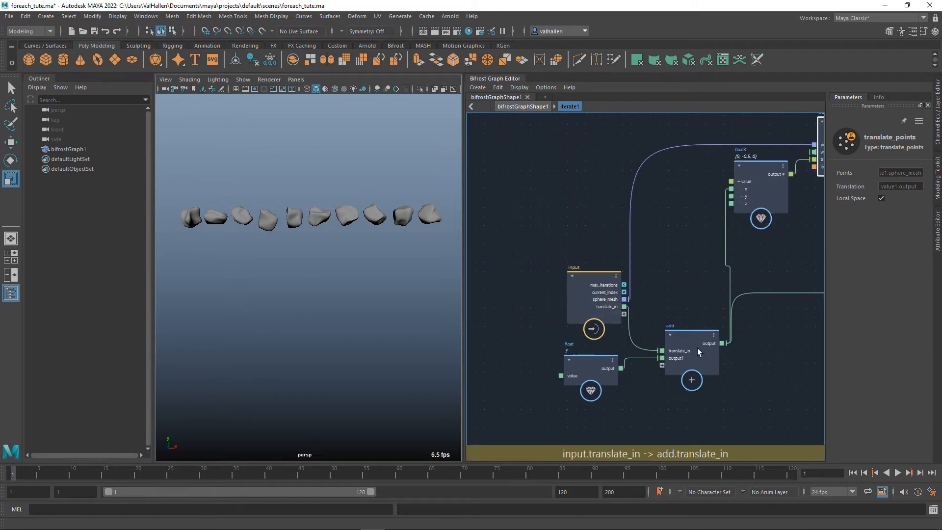
pyautogui.keyDown('alt'); pyautogui.moveTo(790, 354); pyautogui.dragTo(496, 341, button='middle'); pyautogui.keyUp('alt')
pyautogui.rightClick(690, 287)
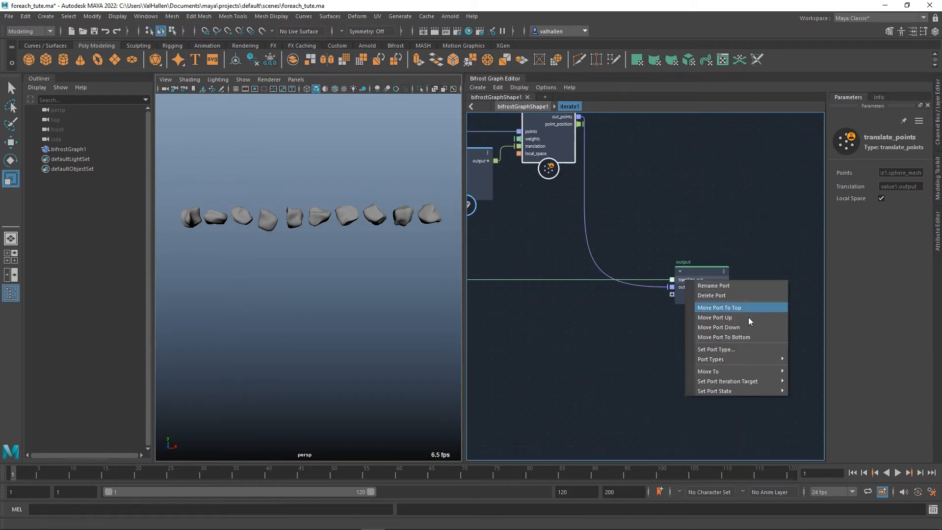
pyautogui.moveTo(711, 391)
pyautogui.click(815, 401)
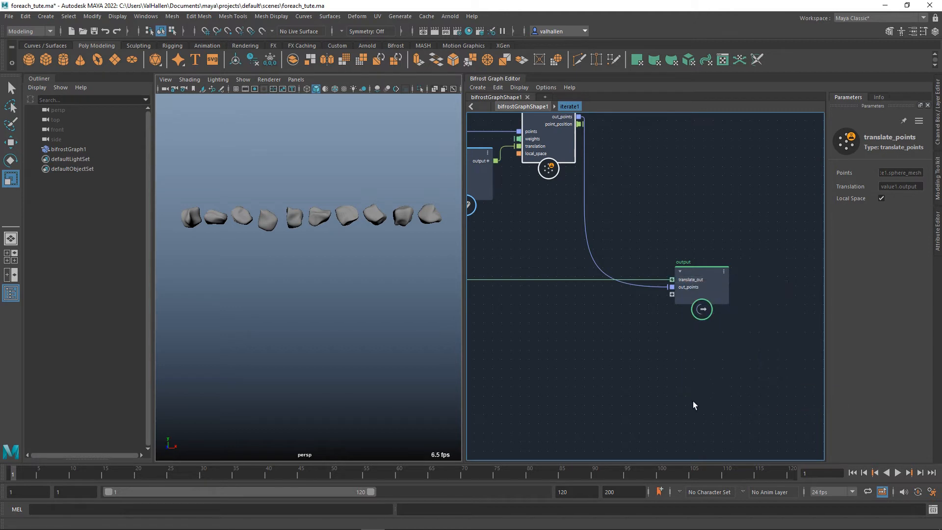
# Step: Bring the float3 and translate_points nodes down closer to the add node, leaving translate_points slightly higher than float3
pyautogui.keyDown('alt'); pyautogui.moveTo(693, 401); pyautogui.dragTo(663, 379, button='middle'); pyautogui.keyUp('alt')
pyautogui.scroll(-2, 676, 343)
pyautogui.moveTo(658, 272); pyautogui.dragTo(668, 308)
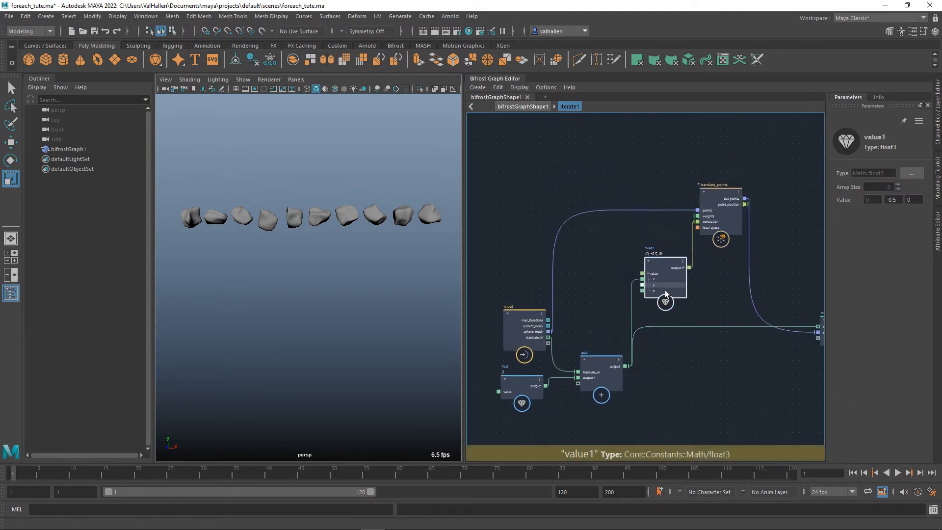
pyautogui.moveTo(729, 232); pyautogui.dragTo(729, 295)
pyautogui.moveTo(712, 347); pyautogui.dragTo(665, 309, button='middle')
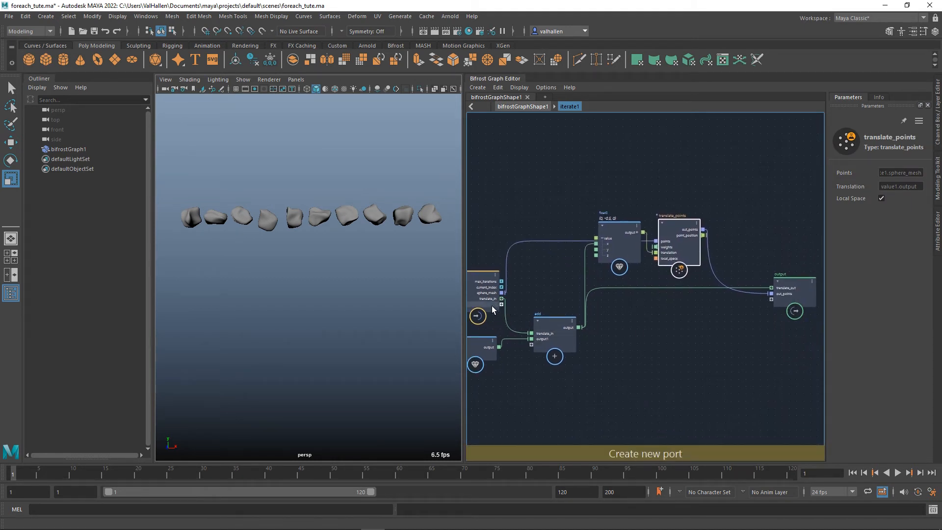
pyautogui.moveTo(479, 347); pyautogui.dragTo(497, 341, button='middle')
pyautogui.click(497, 342)
pyautogui.moveTo(494, 341); pyautogui.dragTo(493, 341)
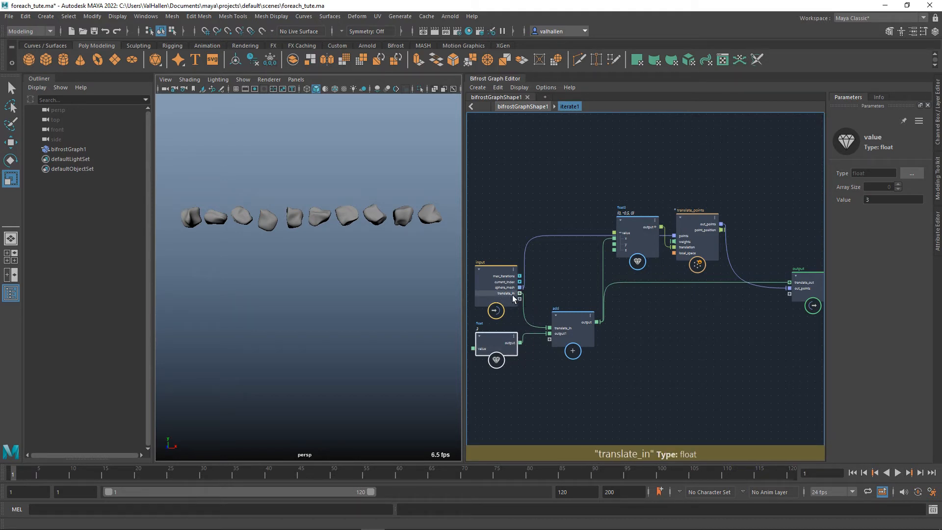
pyautogui.keyDown('alt'); pyautogui.moveTo(671, 340); pyautogui.dragTo(618, 345, button='middle'); pyautogui.keyUp('alt')
pyautogui.moveTo(651, 255); pyautogui.dragTo(654, 225)
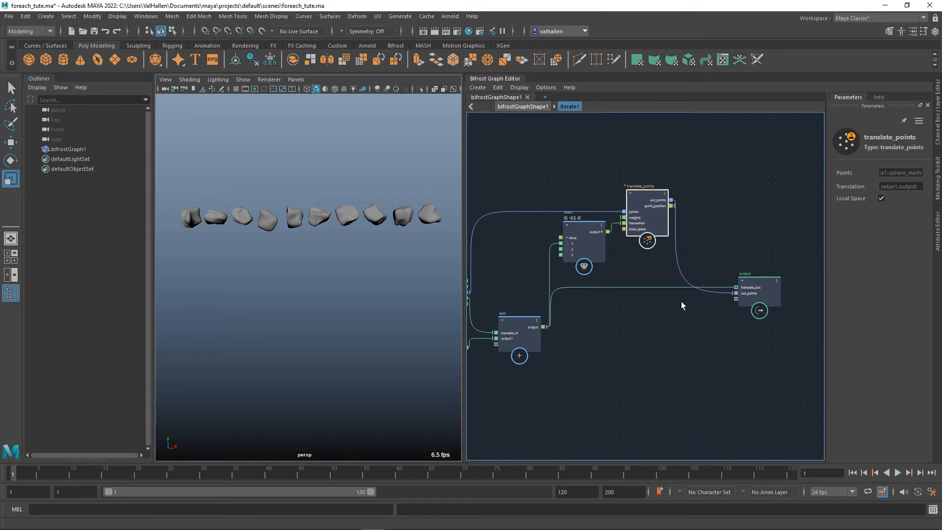
# Step: Return to the parent graph and move the iterate1 compound up, aligned beneath for_each
pyautogui.keyDown('alt'); pyautogui.moveTo(639, 353); pyautogui.dragTo(756, 339, button='middle'); pyautogui.keyUp('alt')
pyautogui.keyDown('alt'); pyautogui.moveTo(705, 310); pyautogui.dragTo(696, 318, button='middle'); pyautogui.keyUp('alt')
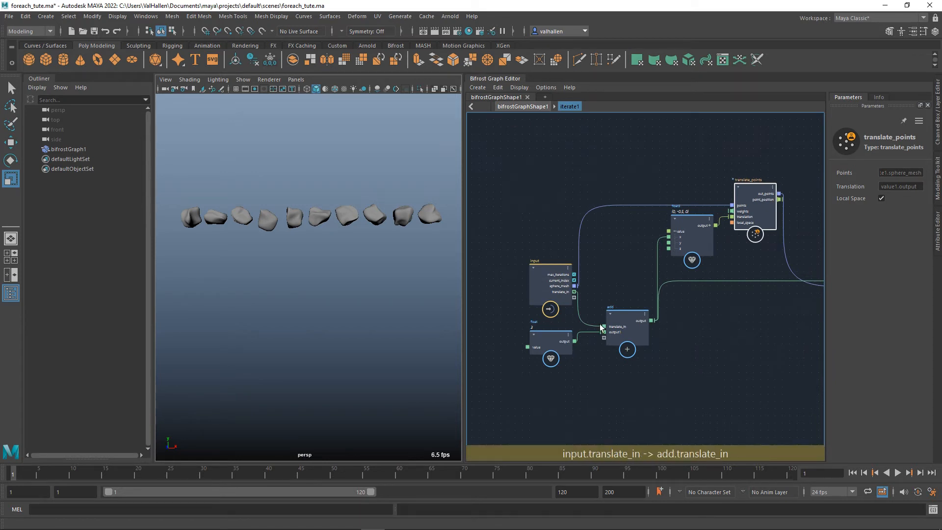
pyautogui.scroll(2, 670, 387)
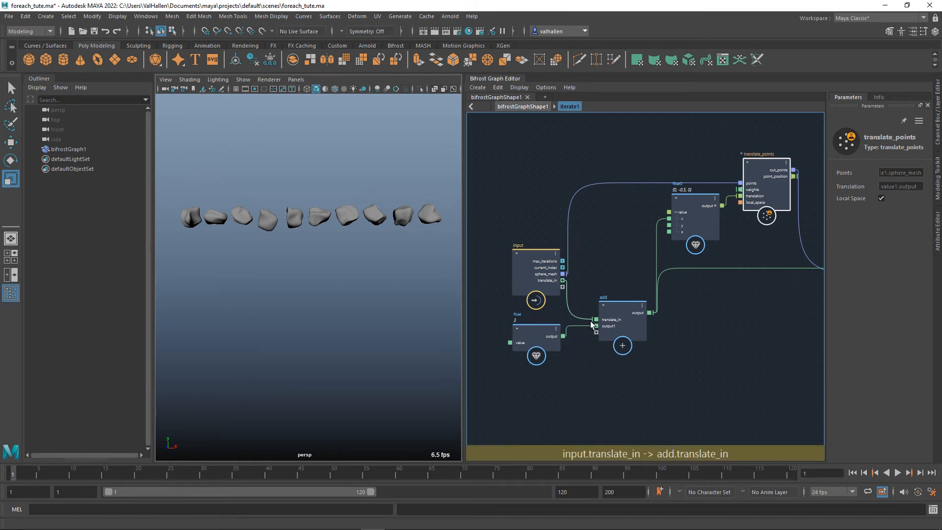
pyautogui.keyDown('alt'); pyautogui.moveTo(723, 349); pyautogui.dragTo(705, 345, button='middle'); pyautogui.keyUp('alt')
pyautogui.press('BackSpace')
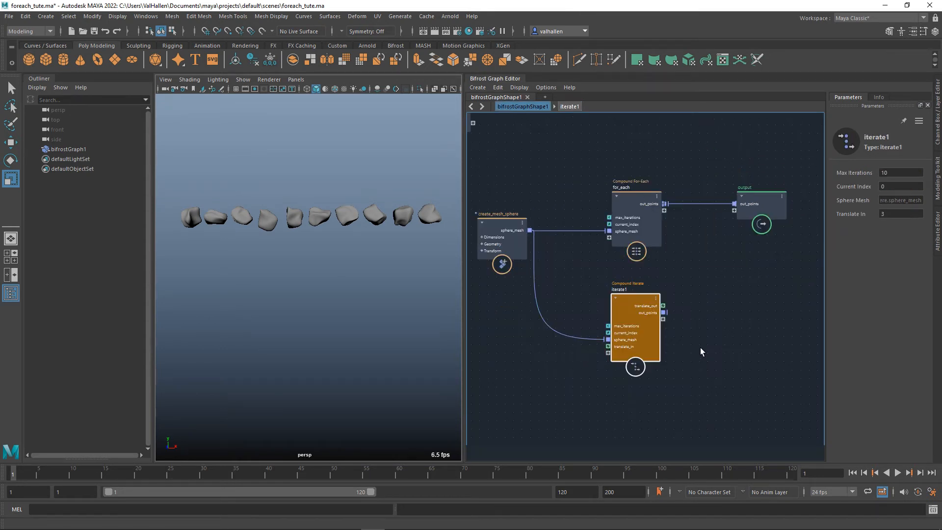
pyautogui.moveTo(638, 306); pyautogui.dragTo(637, 293)
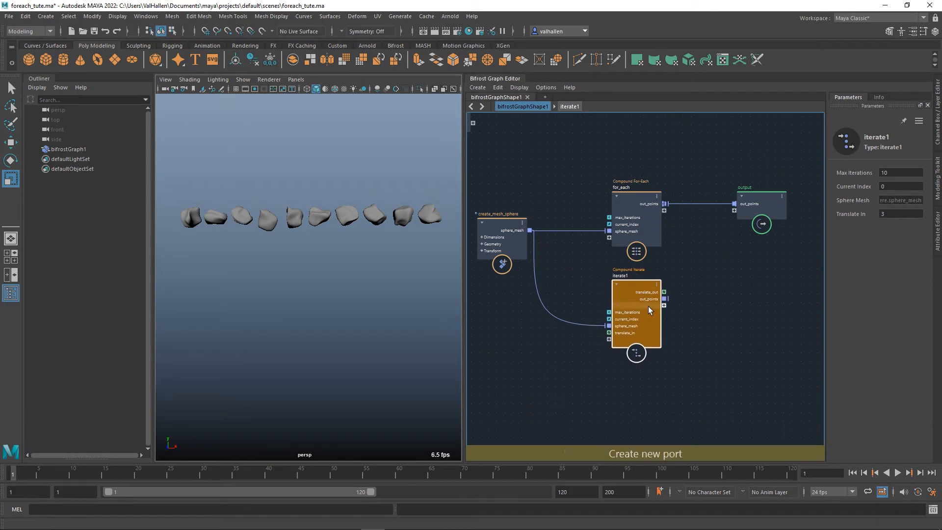
# Step: Make iterate1's internal out_points port an iteration target and connect the compound's out_points to a new port on the parent output node
pyautogui.doubleClick(639, 286)
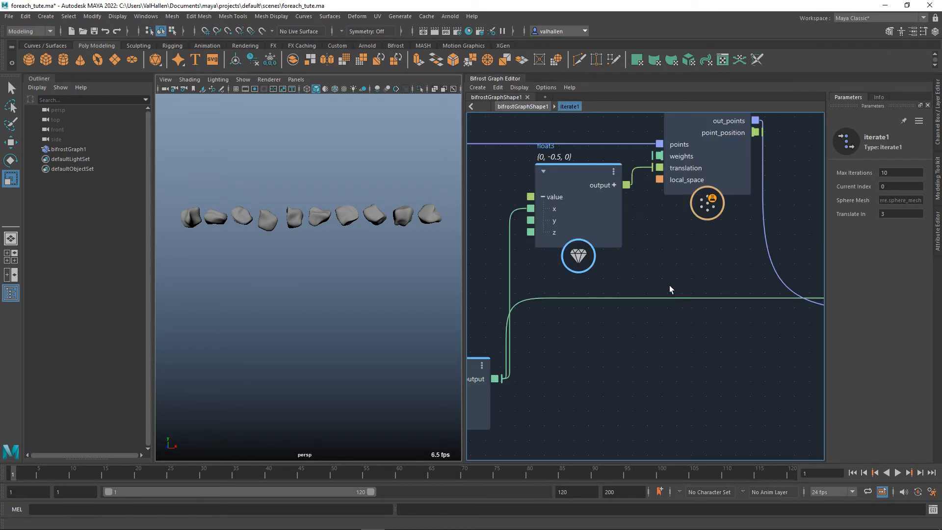
pyautogui.scroll(5, 714, 308)
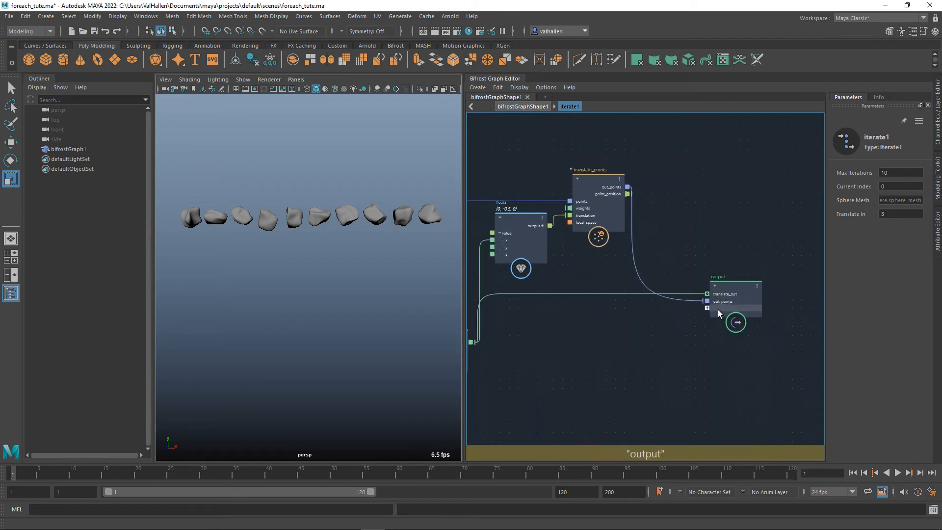
pyautogui.rightClick(705, 298)
pyautogui.moveTo(749, 400)
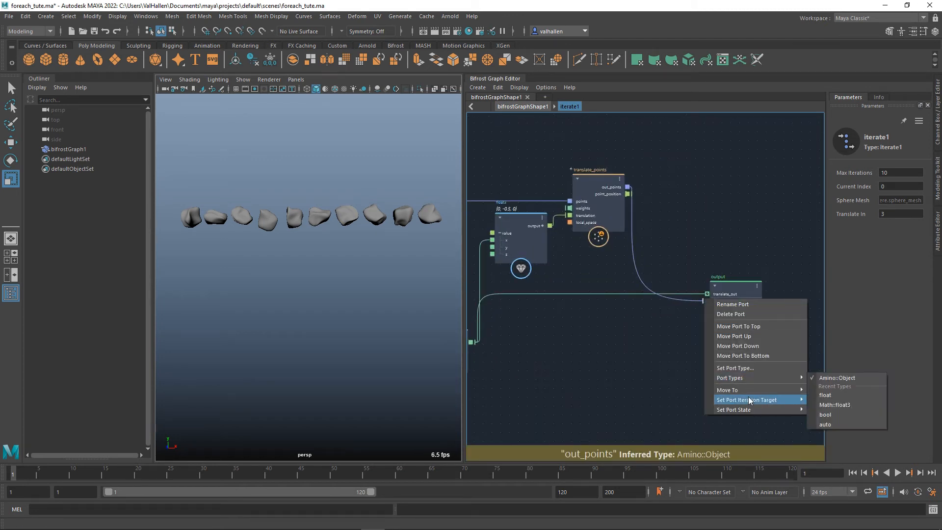
pyautogui.click(837, 402)
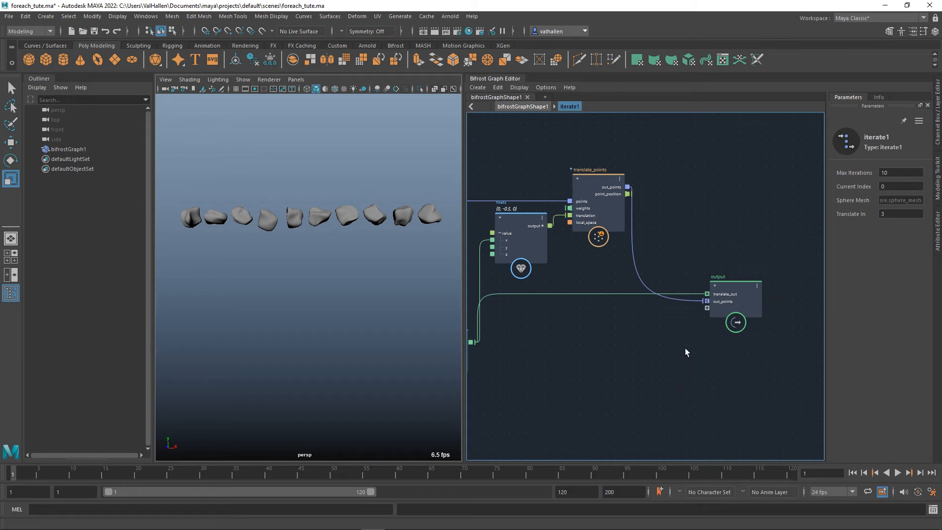
pyautogui.press('u')
pyautogui.moveTo(665, 298); pyautogui.dragTo(741, 213)
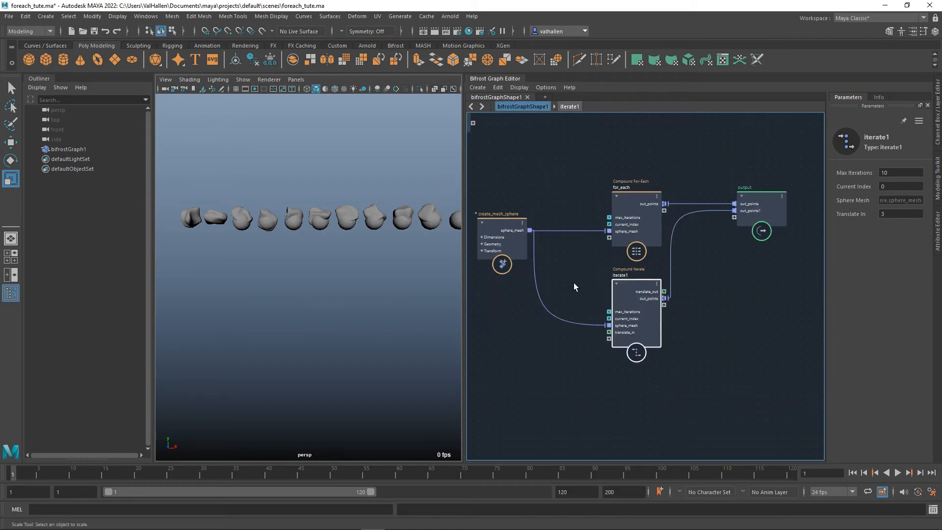
# Step: Inside iterate1, try a Y value of -2 on the float3 node and settle on -4
pyautogui.doubleClick(629, 290)
pyautogui.keyDown('alt'); pyautogui.moveTo(604, 200); pyautogui.dragTo(668, 238, button='middle'); pyautogui.keyUp('alt')
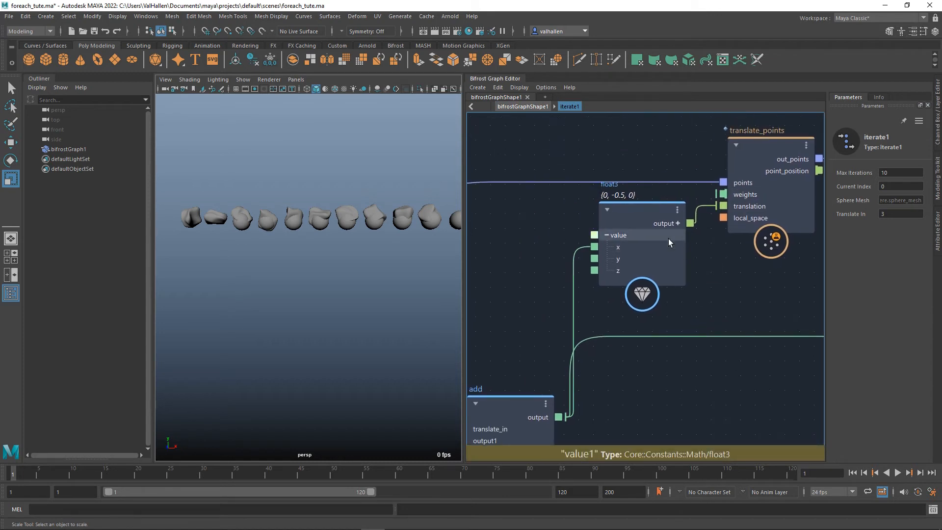
pyautogui.click(663, 217)
pyautogui.moveTo(901, 200); pyautogui.dragTo(874, 200)
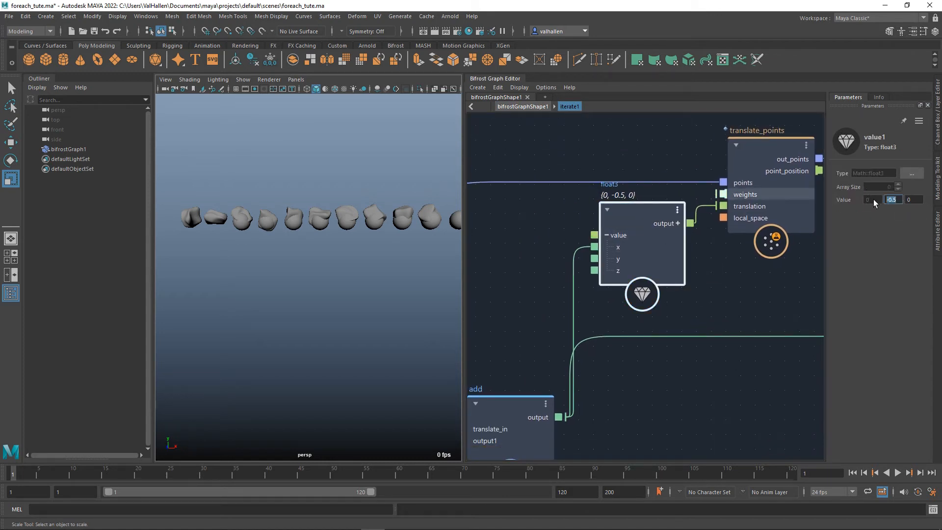
pyautogui.write('-2')
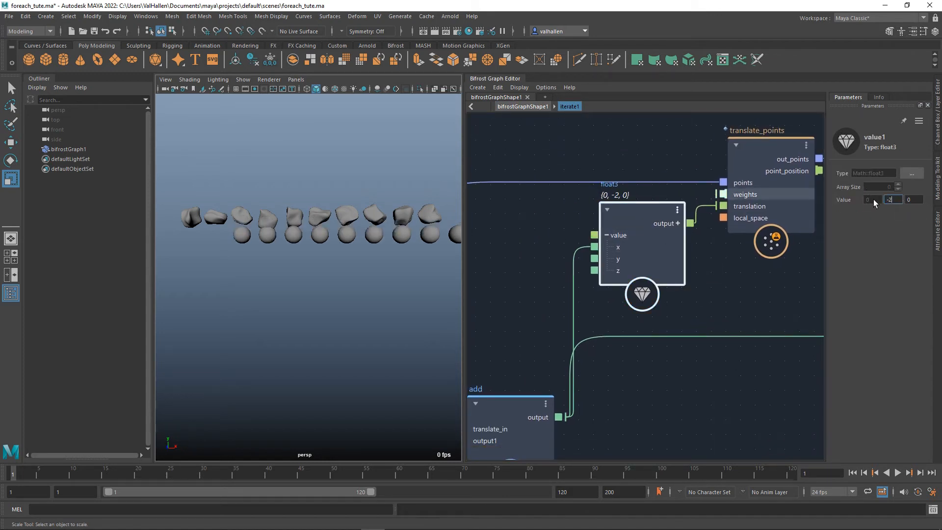
pyautogui.doubleClick(889, 202)
pyautogui.write('-4')
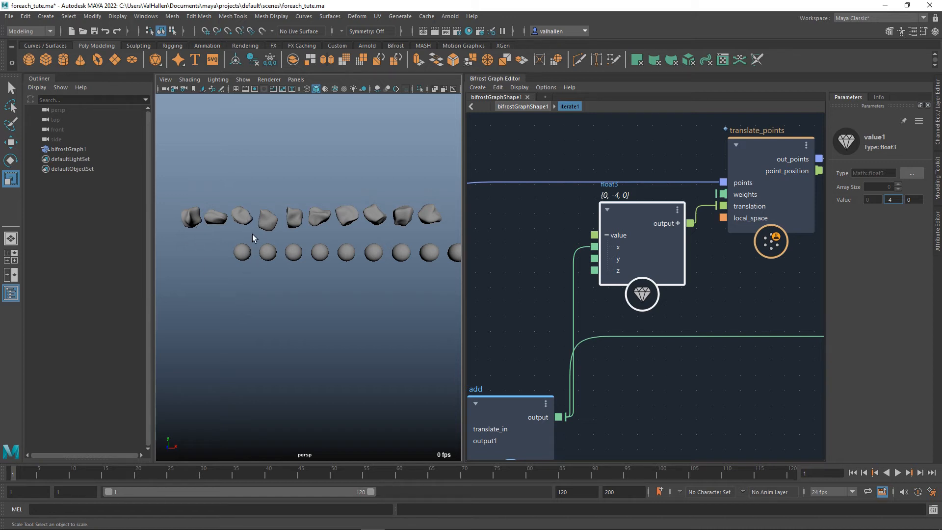
# Step: Return to the parent graph and compare the for_each and iterate1 rows of spheres in the viewport
pyautogui.keyDown('alt'); pyautogui.moveTo(255, 259); pyautogui.dragTo(295, 258, button='middle'); pyautogui.keyUp('alt')
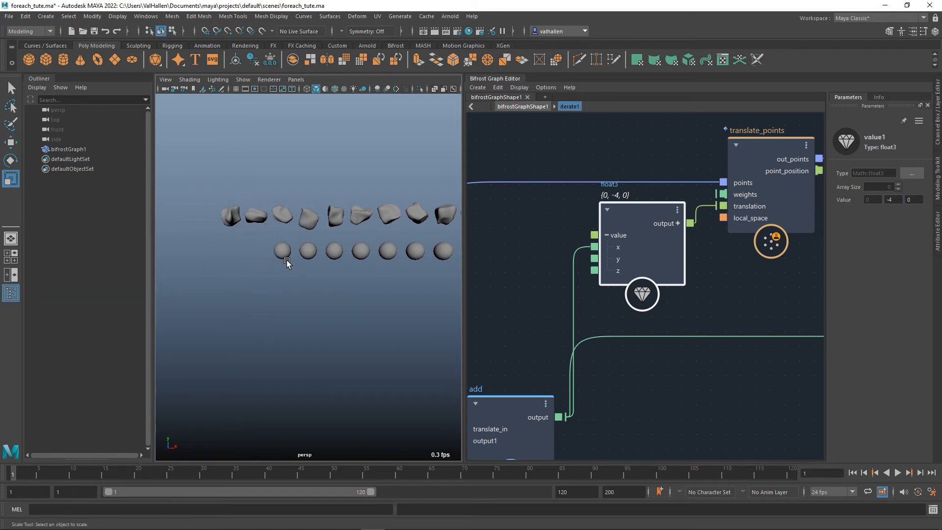
pyautogui.keyDown('alt'); pyautogui.moveTo(378, 294); pyautogui.dragTo(349, 289, button='middle'); pyautogui.keyUp('alt')
pyautogui.scroll(-1, 526, 335)
pyautogui.scroll(-3, 526, 332)
pyautogui.press('BackSpace')
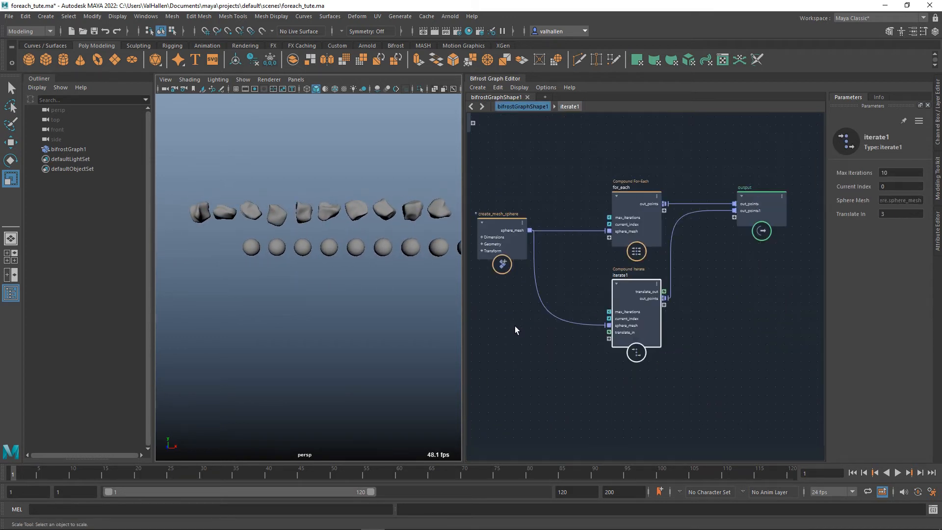
pyautogui.keyDown('alt'); pyautogui.moveTo(570, 282); pyautogui.dragTo(567, 294, button='middle'); pyautogui.keyUp('alt')
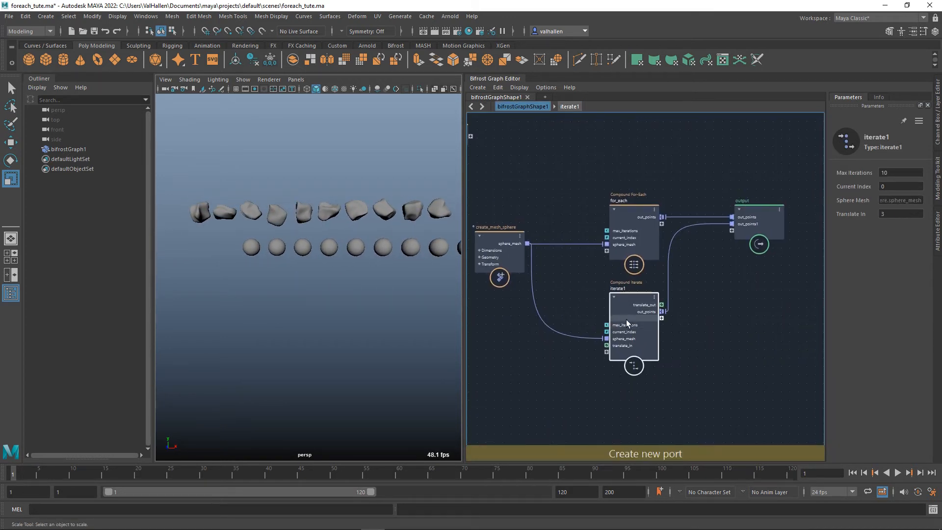
pyautogui.click(633, 214)
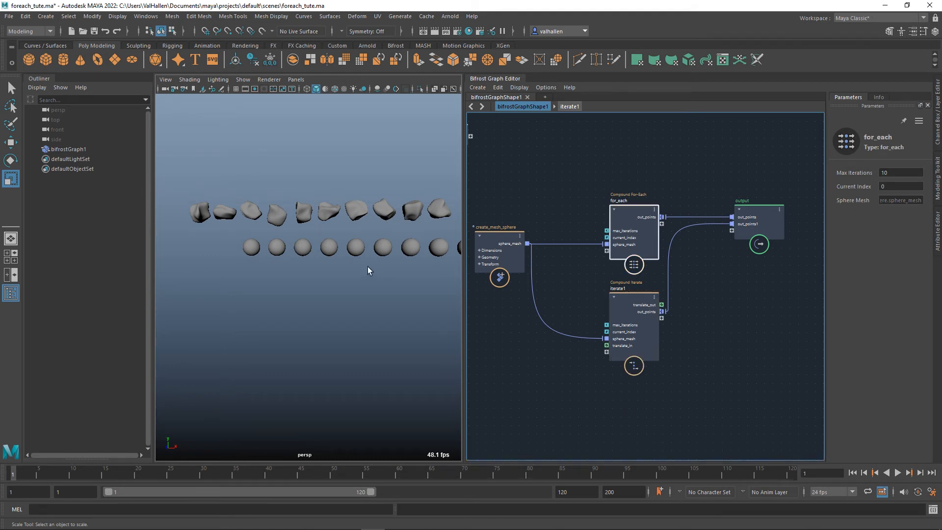
pyautogui.moveTo(343, 306)
pyautogui.keyDown('alt'); pyautogui.mouseDown(button='middle')
pyautogui.moveTo(252, 301)
pyautogui.moveTo(370, 301)
pyautogui.moveTo(230, 293)
pyautogui.moveTo(332, 297)
pyautogui.mouseUp(button='middle'); pyautogui.keyUp('alt')
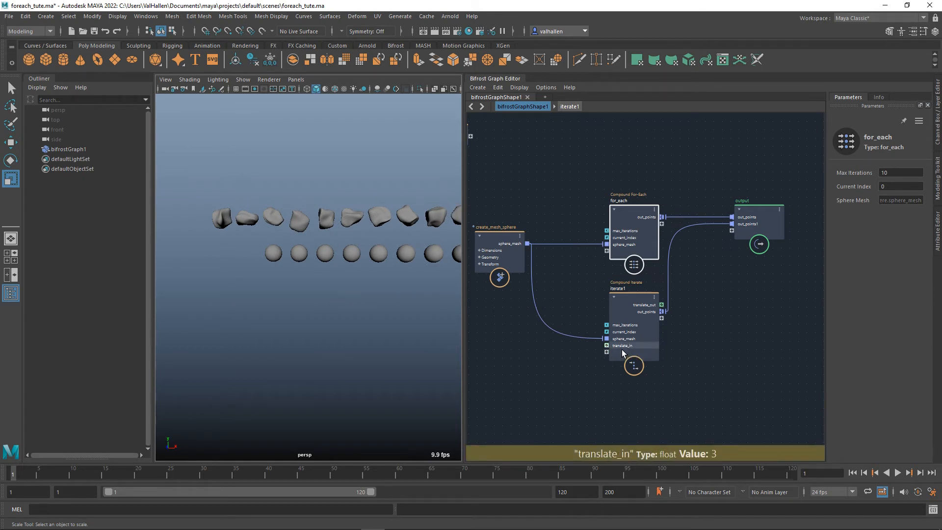
# Step: Add a float value node set to -3 and connect its output to iterate1's translate_in port
pyautogui.click(556, 354)
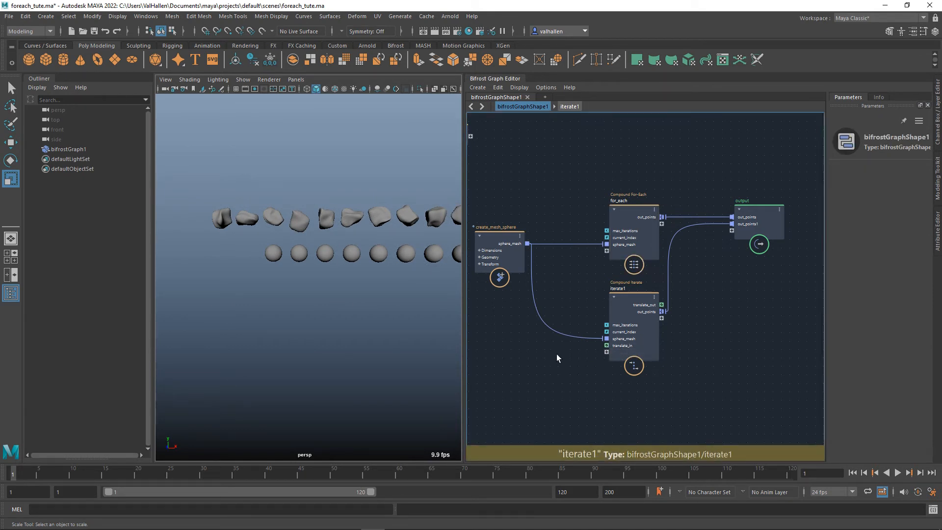
pyautogui.press('Tab')
pyautogui.write('value')
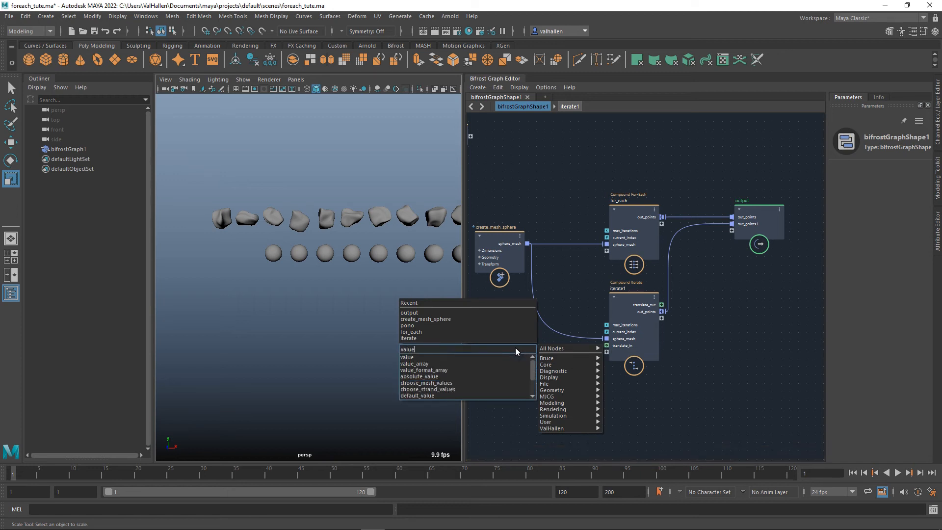
pyautogui.press('Down')
pyautogui.press('Return')
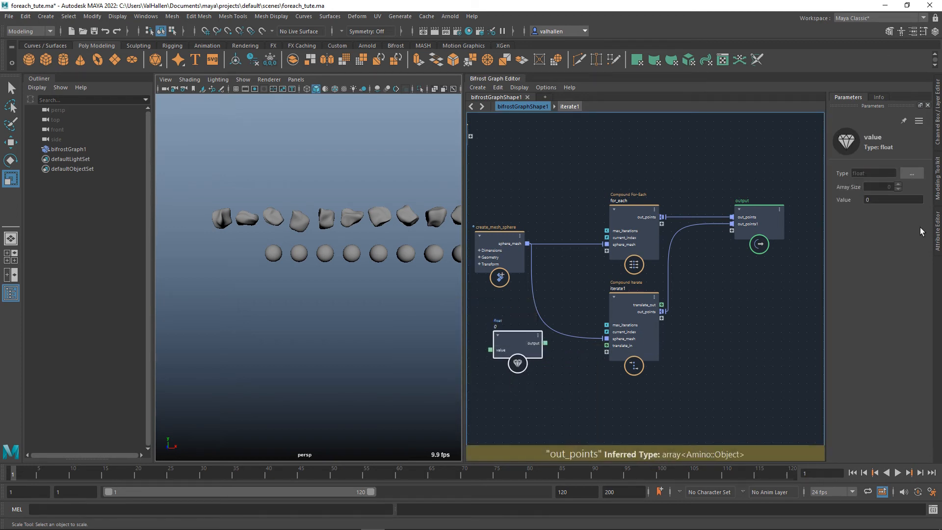
pyautogui.click(885, 201)
pyautogui.write('-3')
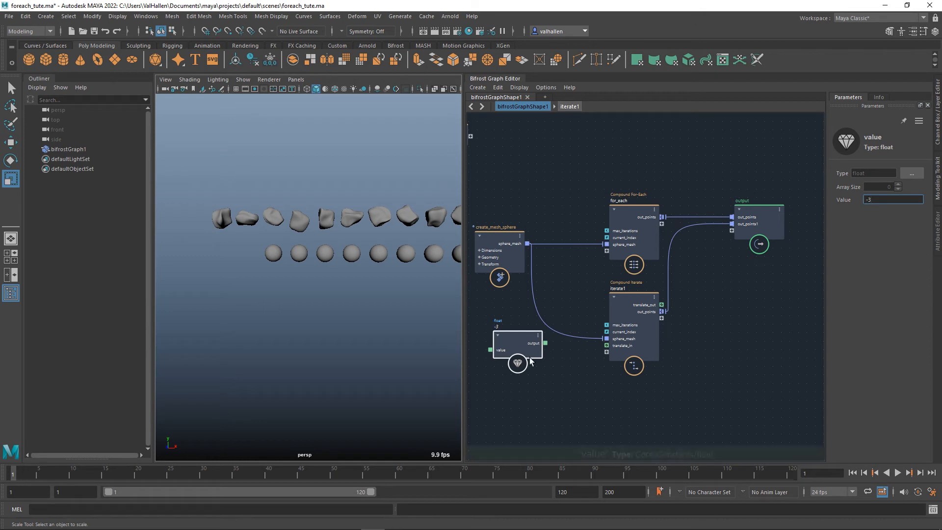
pyautogui.moveTo(518, 343); pyautogui.dragTo(635, 353)
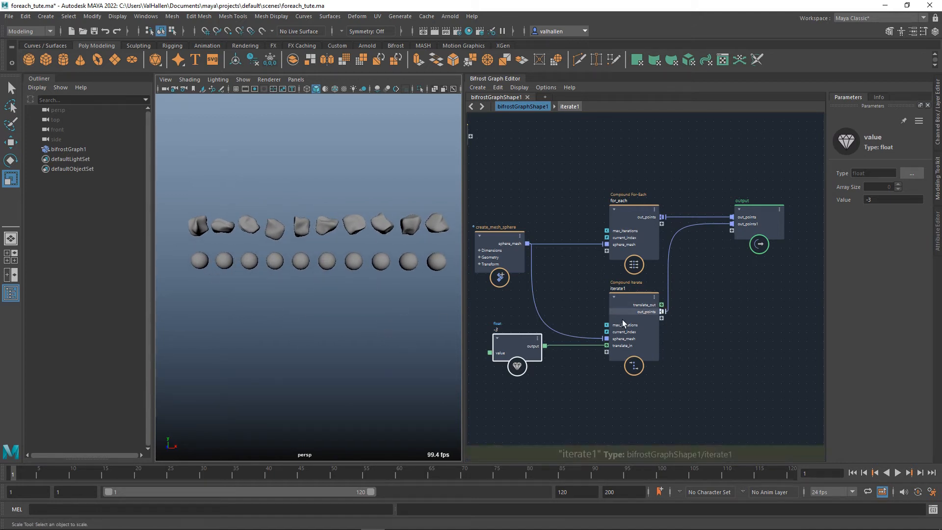
pyautogui.doubleClick(642, 303)
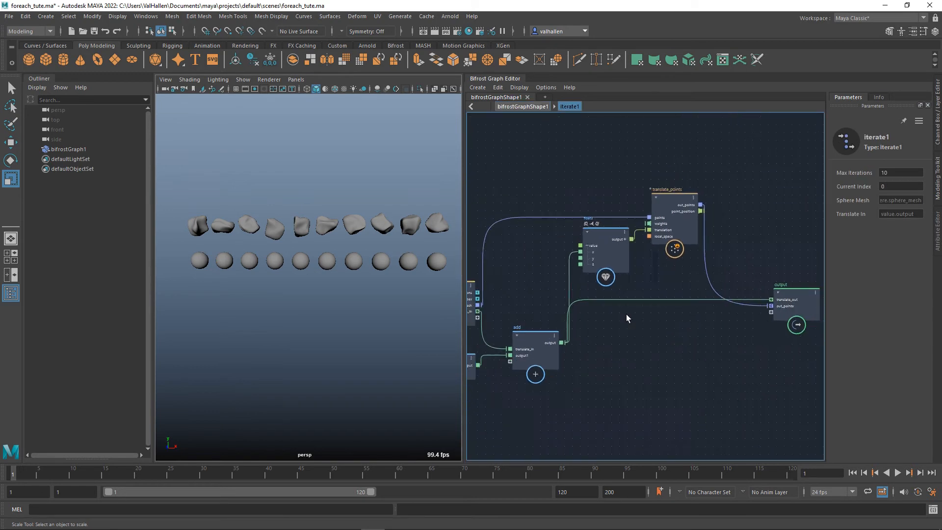
pyautogui.press('BackSpace')
pyautogui.keyDown('alt'); pyautogui.moveTo(573, 360); pyautogui.dragTo(581, 348, button='middle'); pyautogui.keyUp('alt')
pyautogui.click(530, 349)
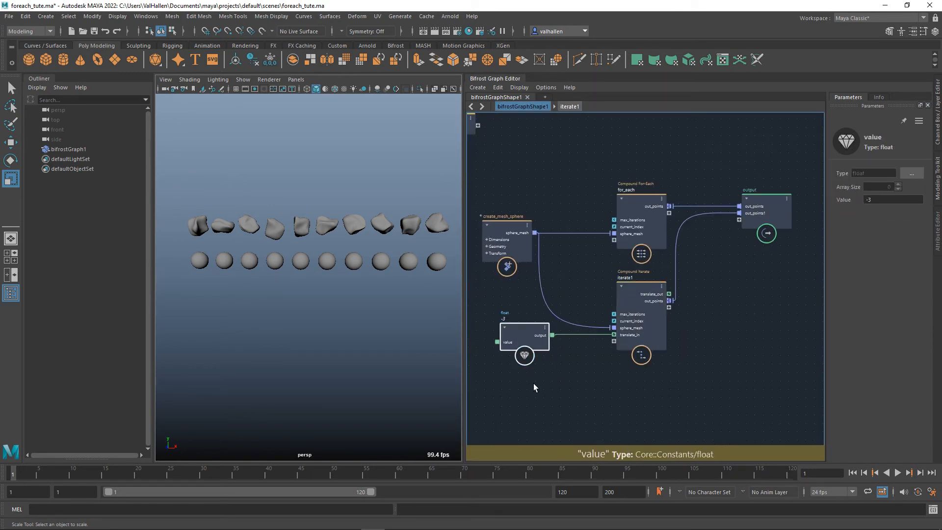
pyautogui.click(648, 296)
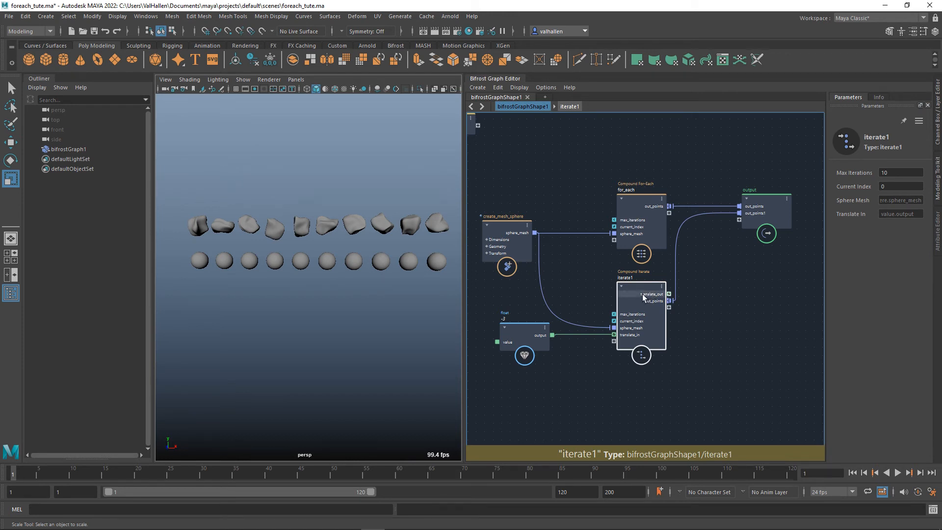
# Step: Add a displace_points node inside the iterate1 compound
pyautogui.doubleClick(643, 293)
pyautogui.press('Tab')
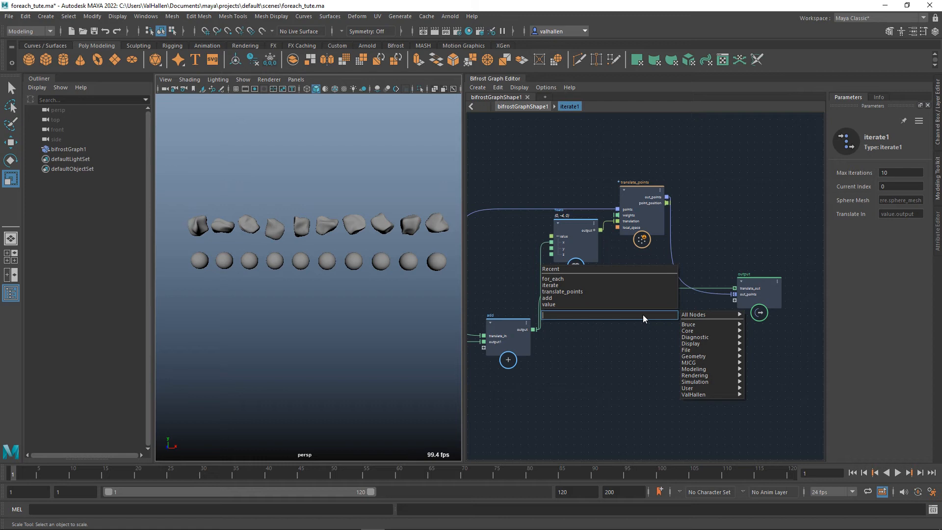
pyautogui.write('displace')
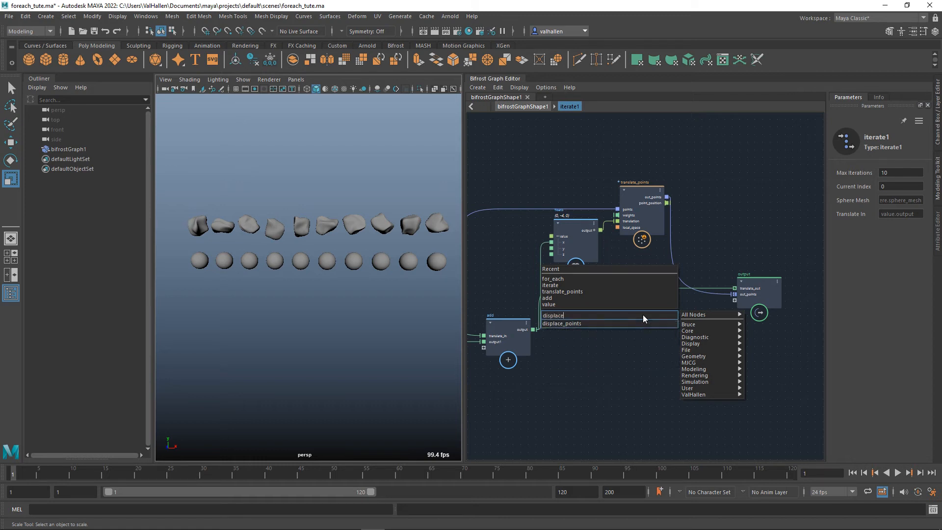
pyautogui.press('Return')
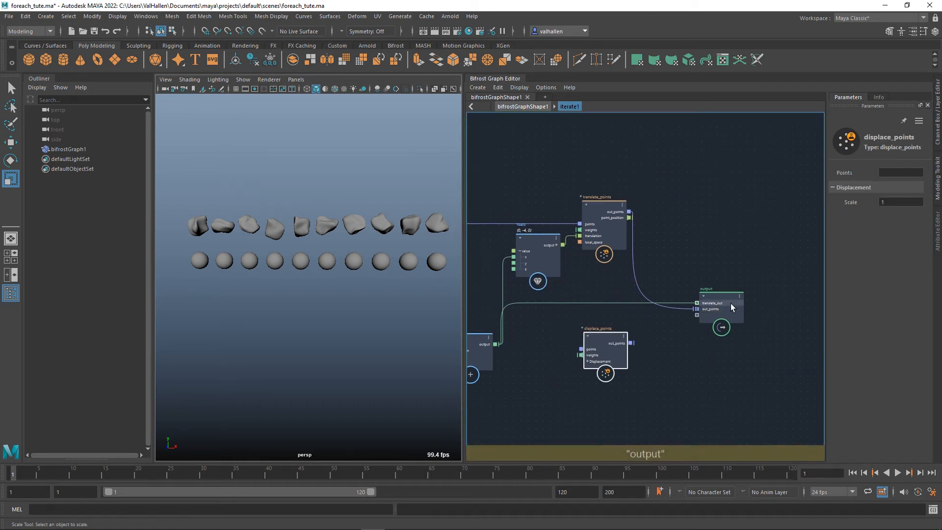
# Step: Move the output node aside and wire displace_points between translate_points' out_points and the output's out_points, placing it above the translate_out connection
pyautogui.click(731, 303)
pyautogui.moveTo(607, 346); pyautogui.dragTo(684, 333)
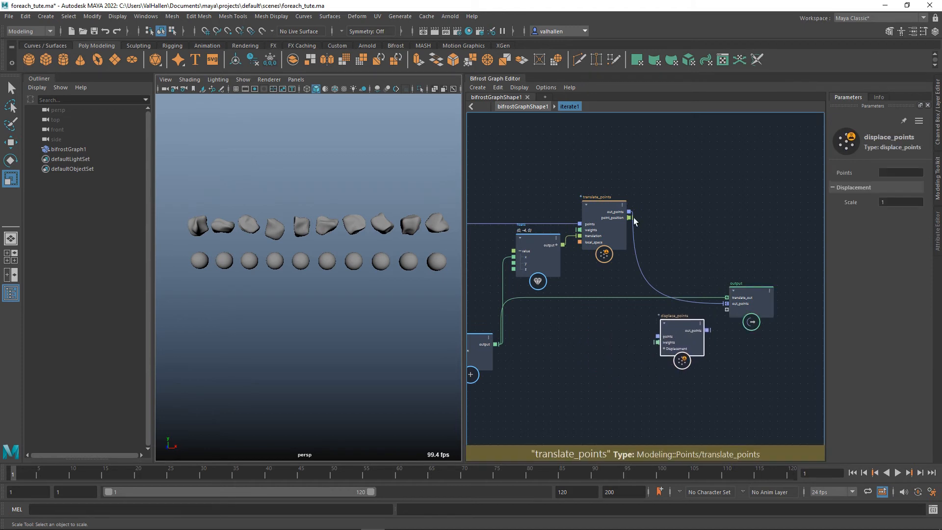
pyautogui.moveTo(629, 211); pyautogui.dragTo(728, 304)
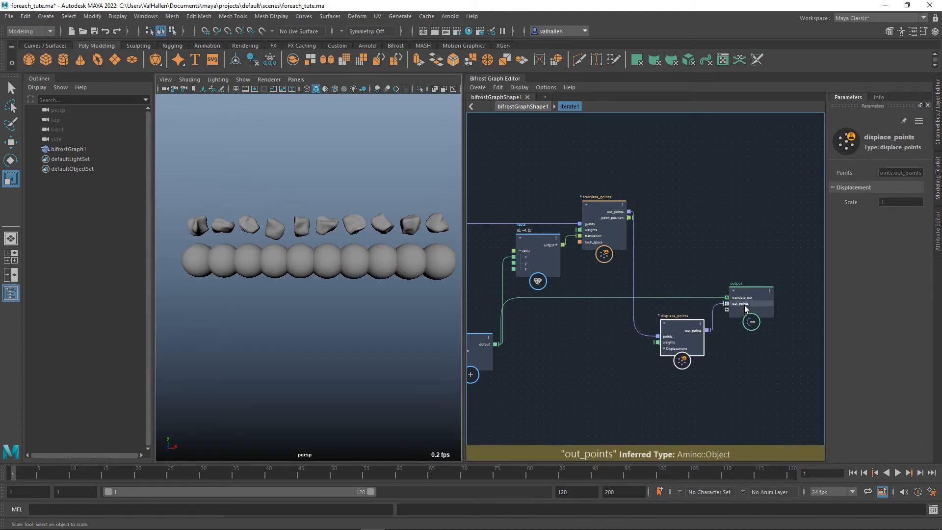
pyautogui.moveTo(687, 346); pyautogui.dragTo(686, 275)
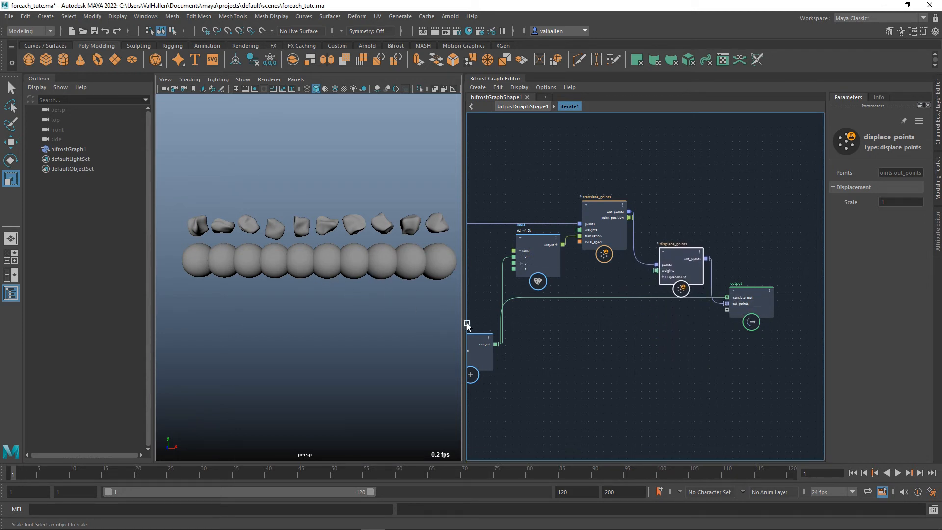
# Step: Expand the Displacement group on displace_points and move the node below the translate_out connection
pyautogui.keyDown('alt'); pyautogui.moveTo(718, 399); pyautogui.dragTo(719, 392, button='middle'); pyautogui.keyUp('alt')
pyautogui.click(669, 272)
pyautogui.moveTo(682, 252); pyautogui.dragTo(683, 309)
# Step: Add a curl_noise_field node and connect its noise_field output to displace_points' displacement_vector
pyautogui.press('Tab')
pyautogui.write('cur')
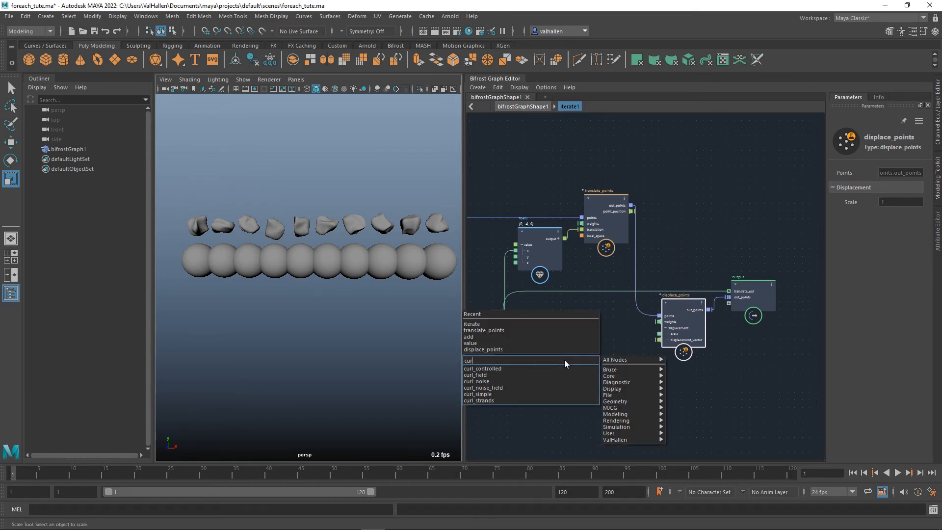
pyautogui.write('l')
pyautogui.press('Down')
pyautogui.press('Down')
pyautogui.press('Down')
pyautogui.press('Down')
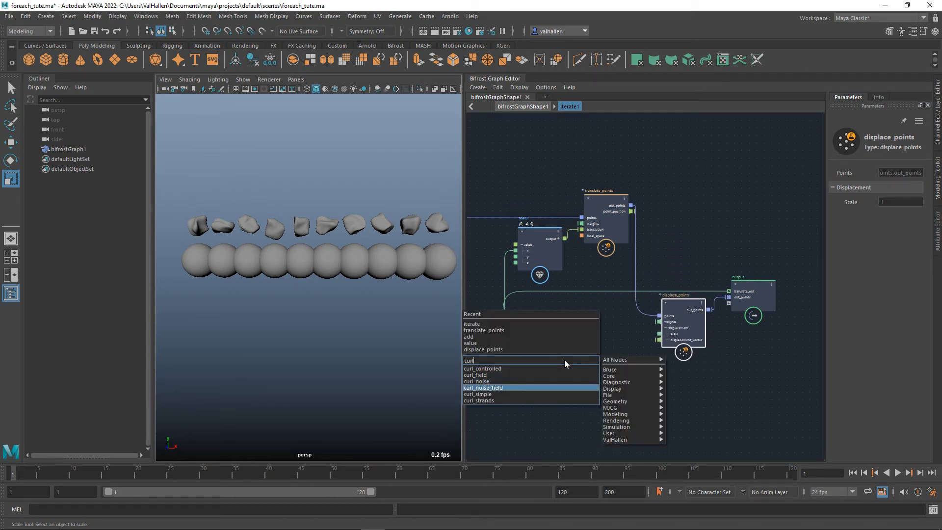
pyautogui.press('Return')
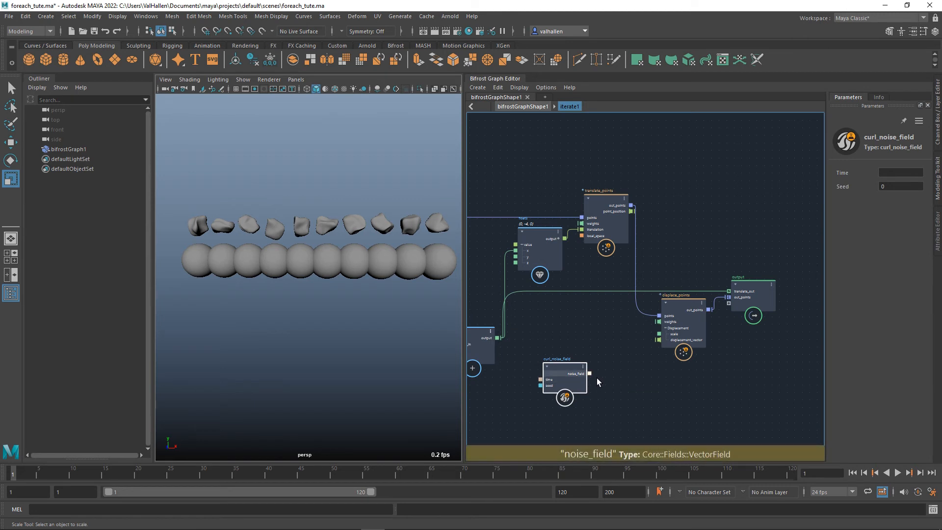
pyautogui.moveTo(589, 373); pyautogui.dragTo(658, 339)
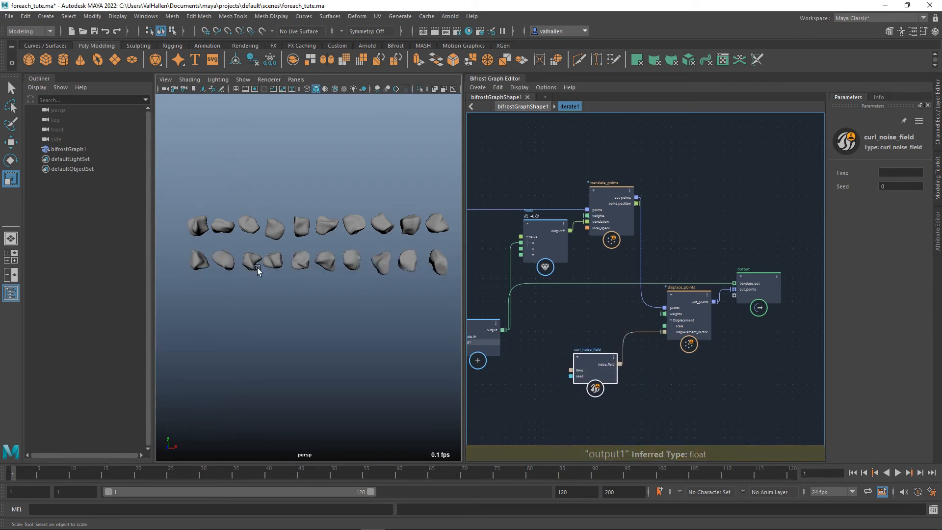
# Step: Duplicate the float value node that feeds the add node and place the copy below the add node
pyautogui.keyDown('alt'); pyautogui.moveTo(595, 377); pyautogui.dragTo(648, 366, button='middle'); pyautogui.keyUp('alt')
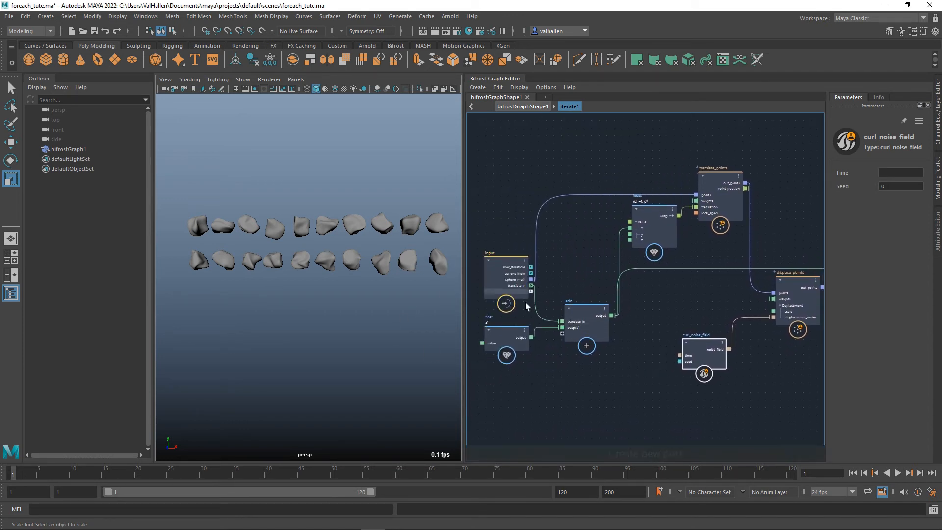
pyautogui.press('Tab')
pyautogui.press('Escape')
pyautogui.click(504, 335)
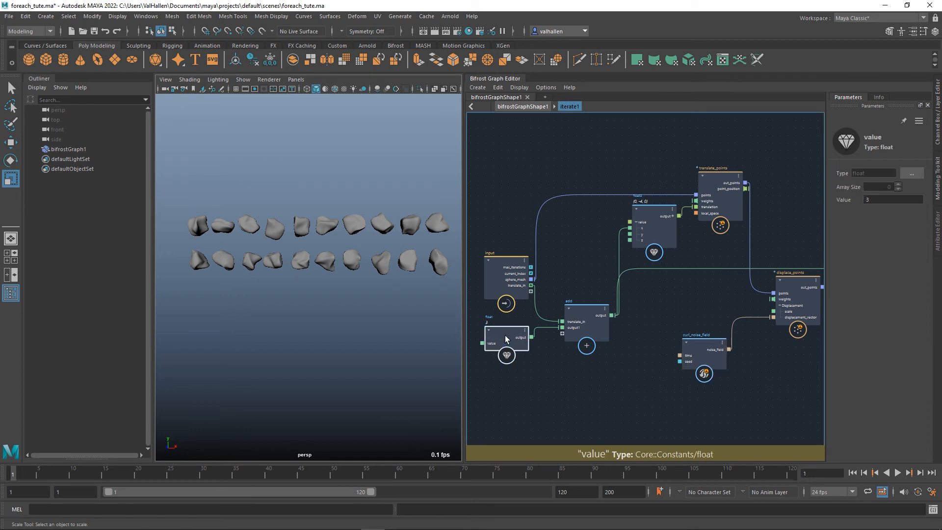
pyautogui.hotkey('ctrl', 'c')
pyautogui.hotkey('ctrl', 'v')
pyautogui.moveTo(565, 405); pyautogui.dragTo(574, 401)
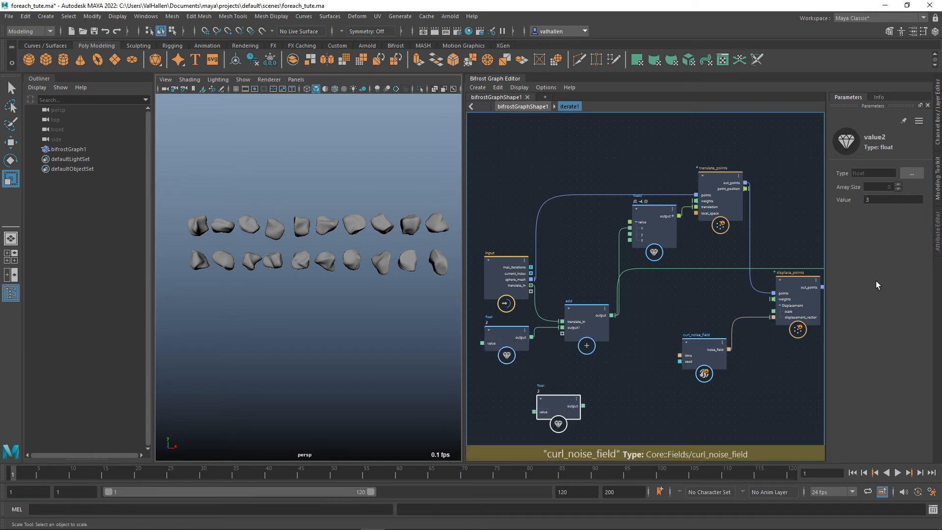
# Step: Set the value of the duplicated float node below the add node to 1
pyautogui.doubleClick(878, 201)
pyautogui.write('1')
pyautogui.press('Tab')
pyautogui.click(564, 412)
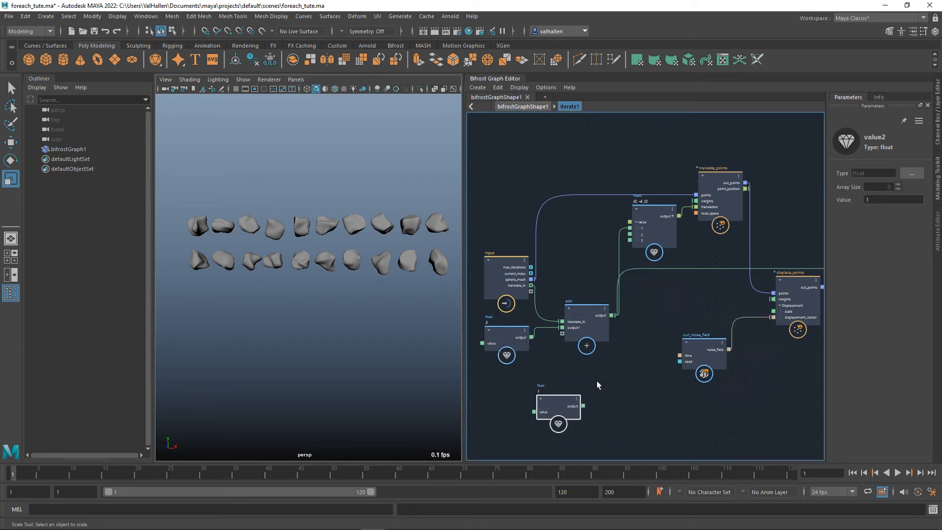
# Step: Create new ports on the input and output nodes by wiring the float node to both, and cut the two temporary connections
pyautogui.moveTo(570, 407); pyautogui.dragTo(533, 296)
pyautogui.moveTo(613, 384); pyautogui.dragTo(671, 349)
pyautogui.keyDown('alt'); pyautogui.moveTo(736, 412); pyautogui.dragTo(883, 371, button='middle'); pyautogui.keyUp('alt')
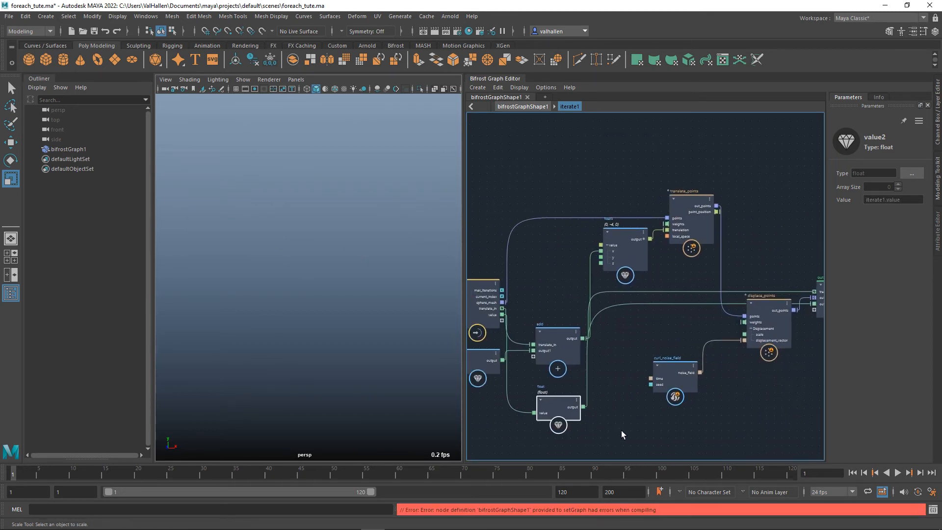
pyautogui.moveTo(559, 410); pyautogui.dragTo(599, 410)
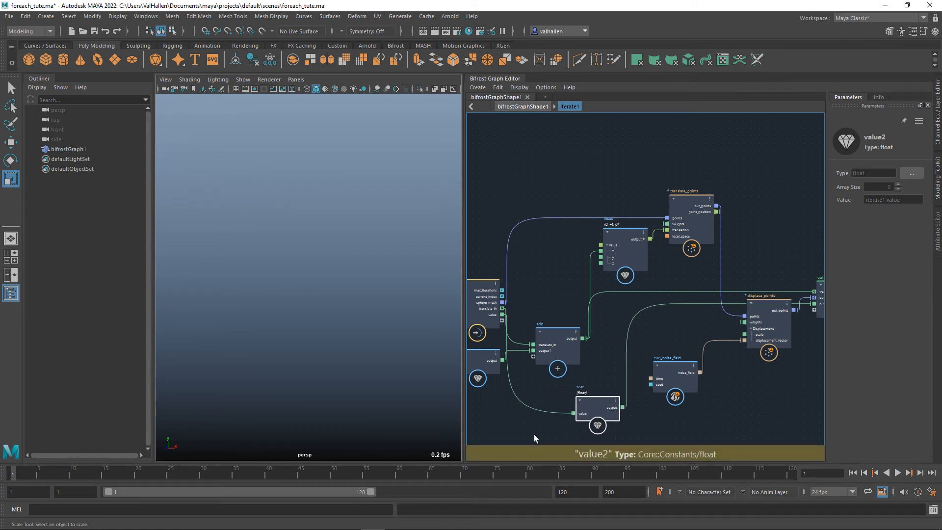
pyautogui.keyDown('ctrl'); pyautogui.keyDown('alt'); pyautogui.keyDown('shift'); pyautogui.moveTo(534, 434); pyautogui.dragTo(542, 394); pyautogui.keyUp('shift'); pyautogui.keyUp('alt'); pyautogui.keyUp('ctrl')
pyautogui.keyDown('ctrl'); pyautogui.keyDown('alt'); pyautogui.keyDown('shift'); pyautogui.moveTo(619, 332); pyautogui.dragTo(641, 351); pyautogui.keyUp('shift'); pyautogui.keyUp('alt'); pyautogui.keyUp('ctrl')
# Step: Set the port type of the output node's new output port to float
pyautogui.moveTo(684, 344)
pyautogui.keyDown('alt'); pyautogui.mouseDown(button='middle')
pyautogui.moveTo(524, 366)
pyautogui.moveTo(518, 375)
pyautogui.mouseUp(button='middle'); pyautogui.keyUp('alt')
pyautogui.scroll(3, 678, 360)
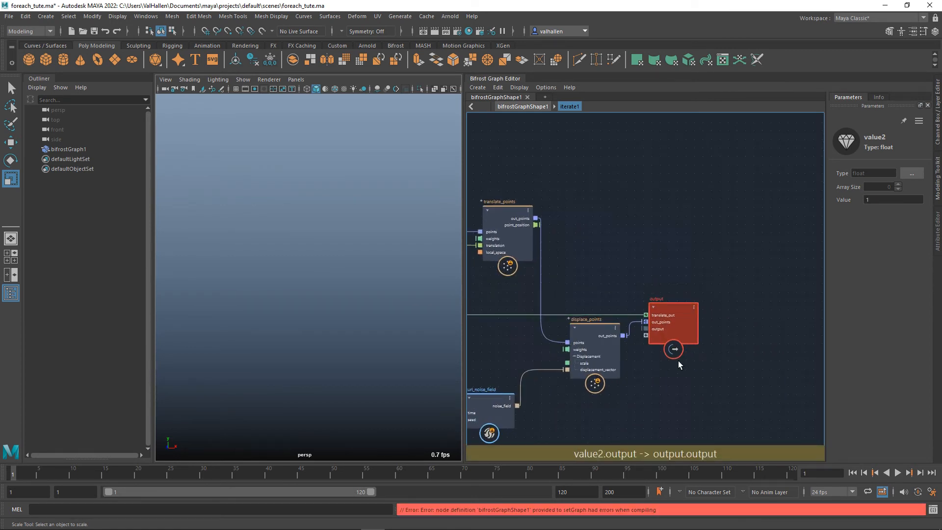
pyautogui.rightClick(659, 321)
pyautogui.moveTo(712, 398)
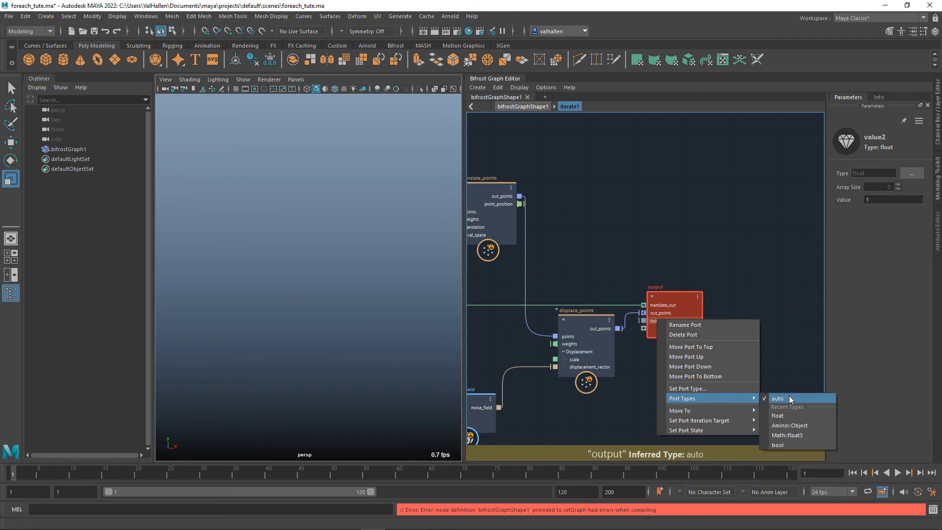
pyautogui.click(788, 416)
# Step: Rename the output node's new float port to displace_out
pyautogui.keyDown('alt'); pyautogui.moveTo(634, 393); pyautogui.dragTo(678, 334, button='middle'); pyautogui.keyUp('alt')
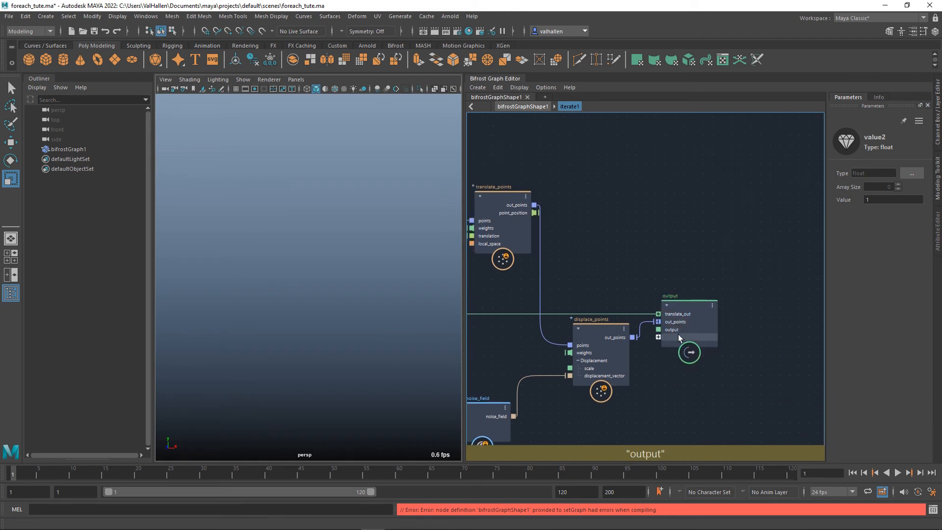
pyautogui.rightClick(673, 333)
pyautogui.click(696, 336)
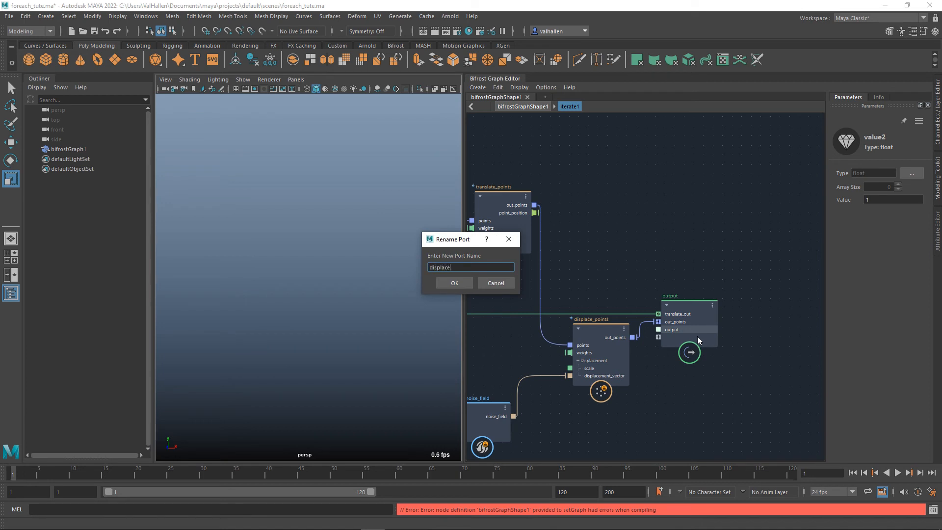
pyautogui.hotkey('ctrl', 'a')
pyautogui.press('Return')
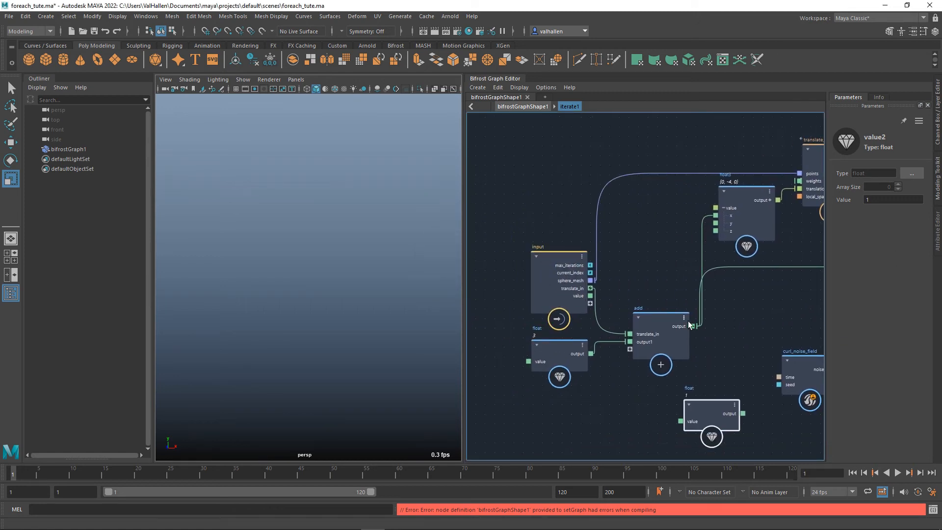
# Step: Rename the value port on the input node to displace_in
pyautogui.rightClick(576, 297)
pyautogui.click(590, 310)
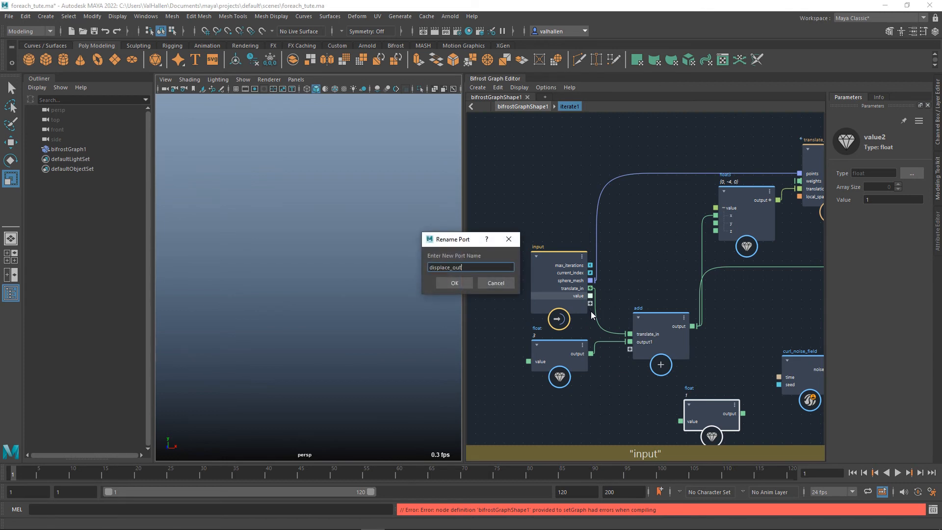
pyautogui.press('BackSpace')
pyautogui.press('BackSpace')
pyautogui.press('BackSpace')
pyautogui.write('in')
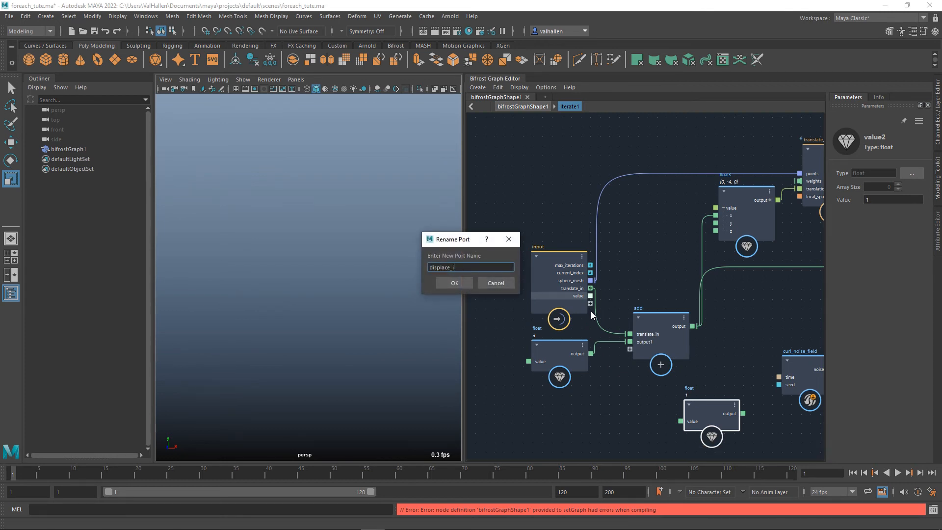
pyautogui.press('Return')
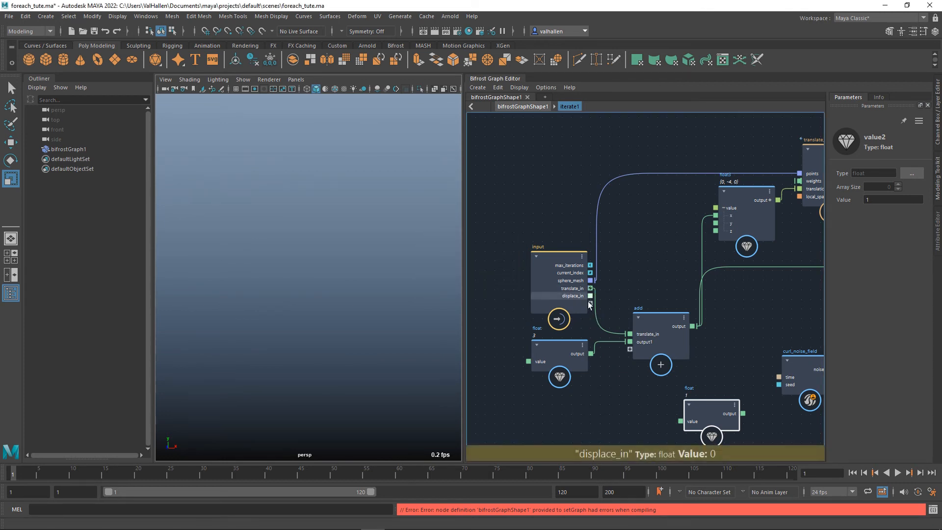
# Step: Add a second add node fed by displace_in and the float node with value 1, placing the float below the other float
pyautogui.moveTo(708, 440); pyautogui.dragTo(700, 329, button='middle')
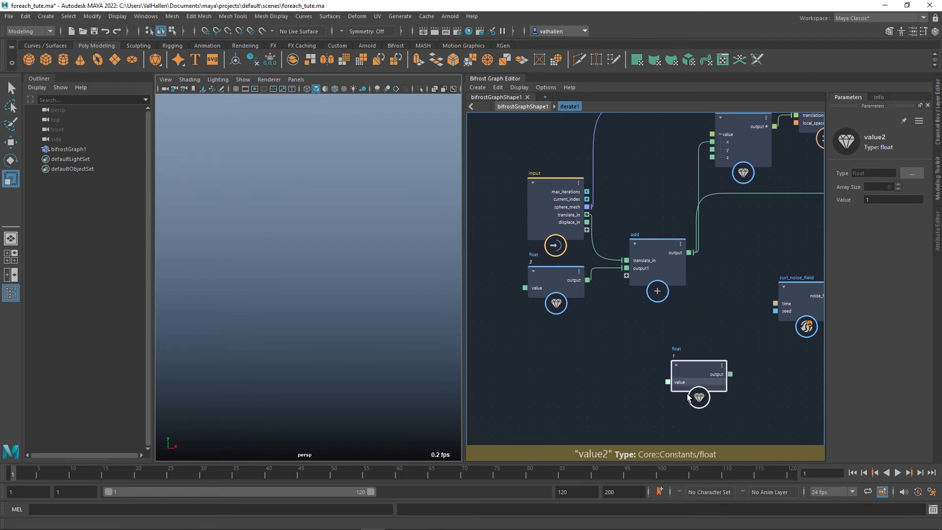
pyautogui.moveTo(686, 366); pyautogui.dragTo(663, 381)
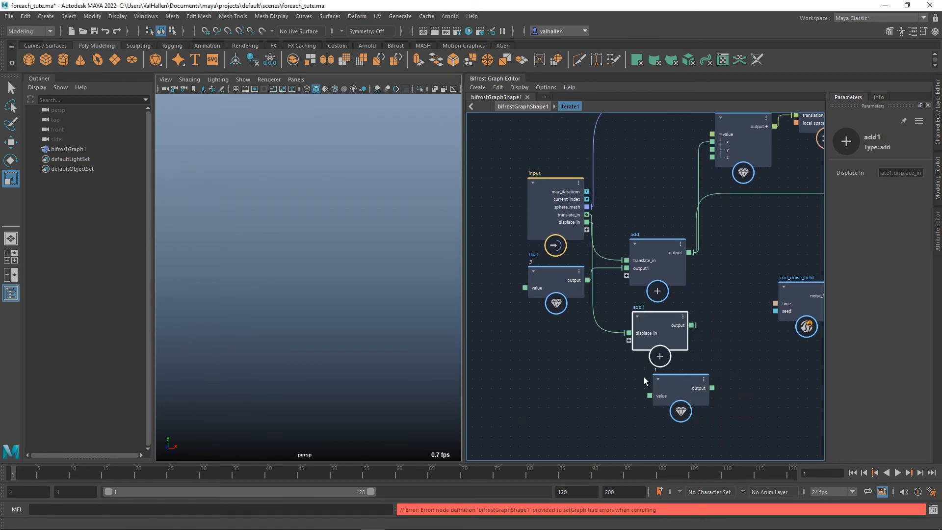
pyautogui.moveTo(677, 379); pyautogui.dragTo(629, 340)
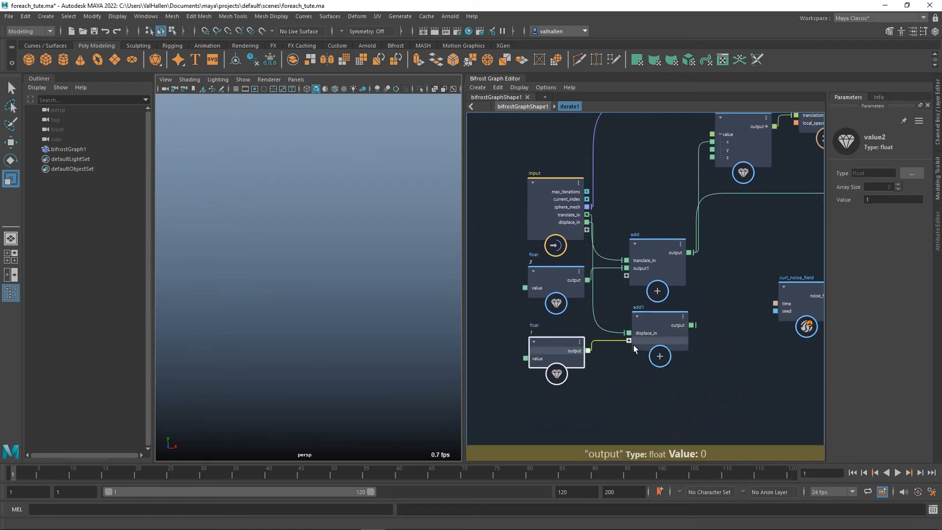
# Step: Connect add1's output to the output node's displace_out port and set that port's state to link with displace_in
pyautogui.moveTo(743, 350); pyautogui.dragTo(664, 355, button='middle')
pyautogui.click(615, 331)
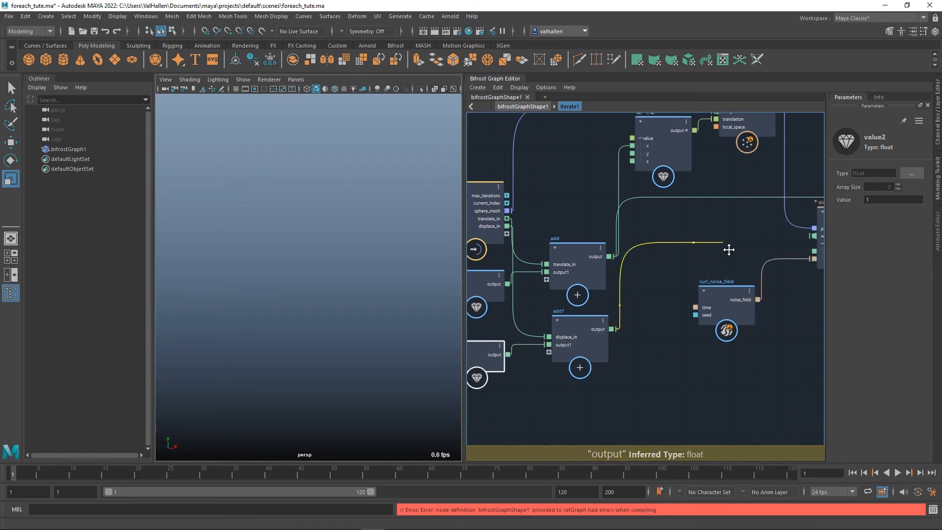
pyautogui.moveTo(727, 249); pyautogui.dragTo(559, 287, button='middle')
pyautogui.click(735, 253)
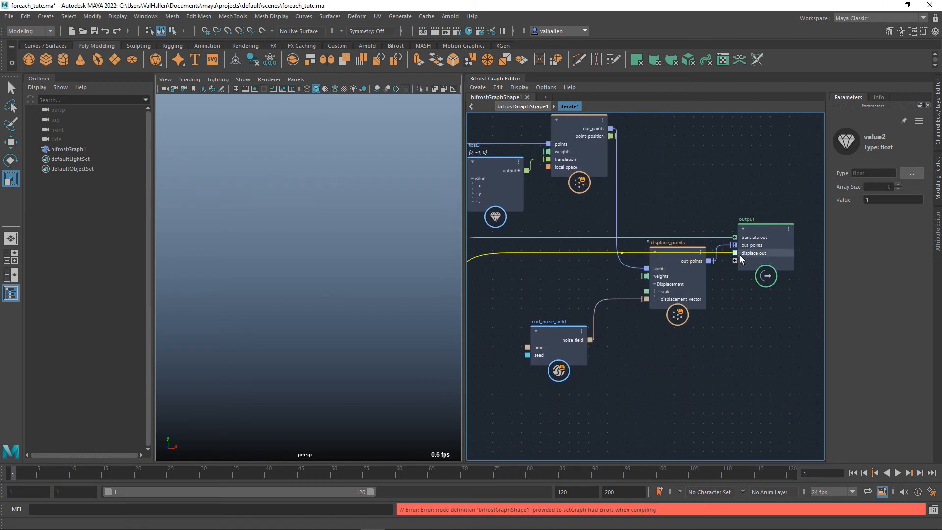
pyautogui.rightClick(747, 253)
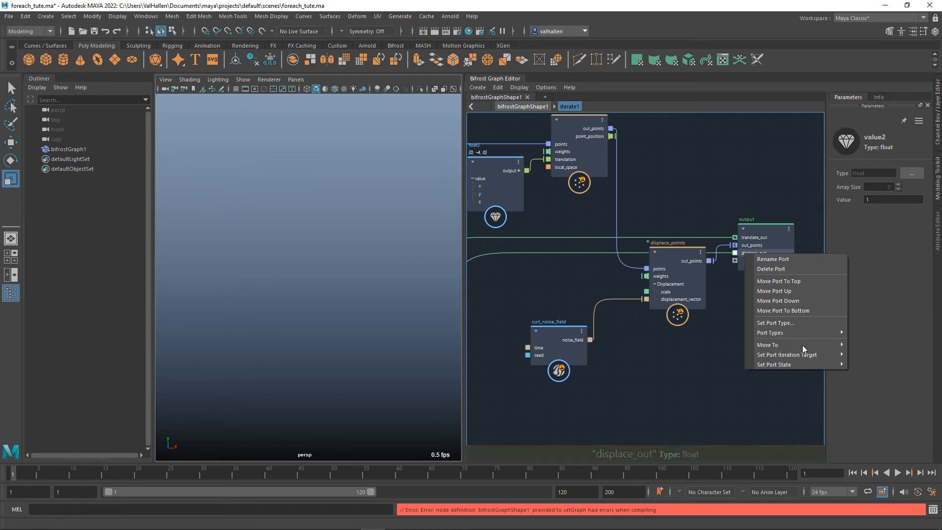
pyautogui.moveTo(802, 364)
pyautogui.click(883, 383)
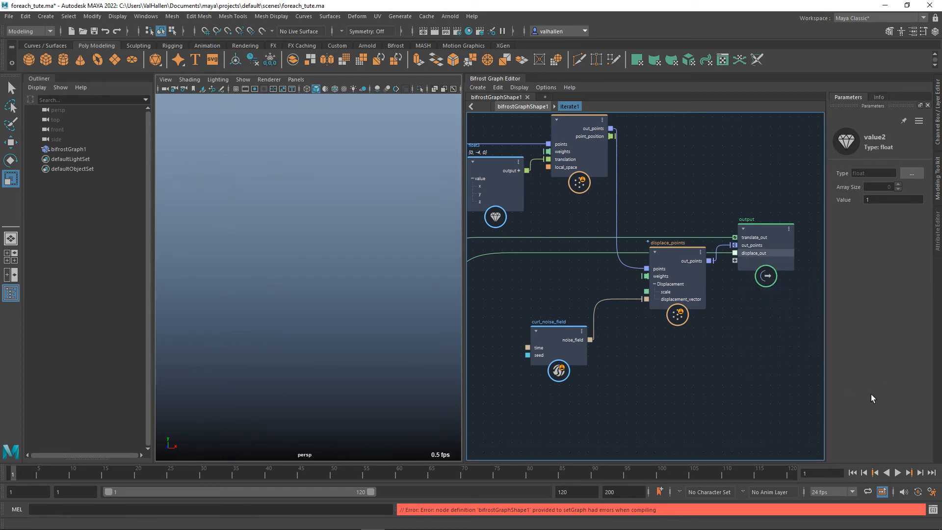
# Step: Add a to_float node fed by the input node's max_iterations and place it below the add1 node
pyautogui.keyDown('alt'); pyautogui.moveTo(545, 359); pyautogui.dragTo(680, 365, button='middle'); pyautogui.keyUp('alt')
pyautogui.scroll(-2, 657, 366)
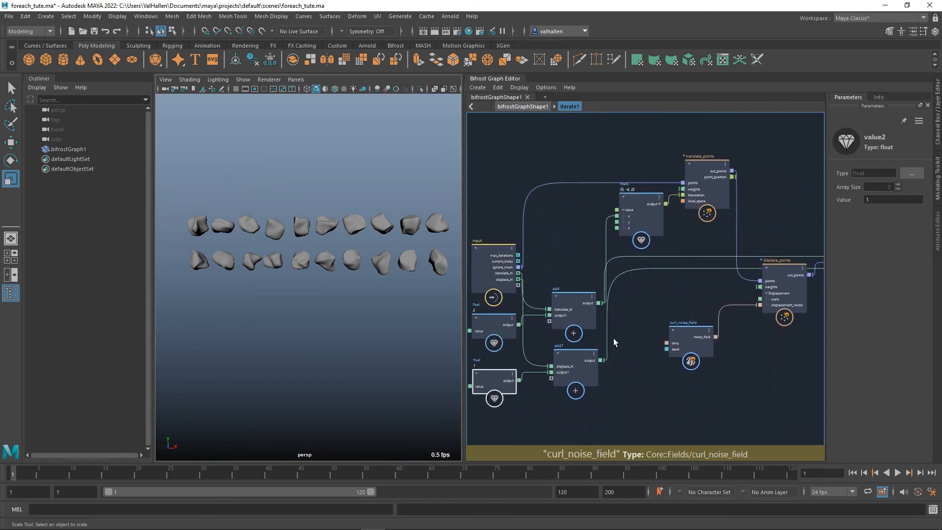
pyautogui.moveTo(518, 256); pyautogui.dragTo(648, 371)
pyautogui.write('tofl')
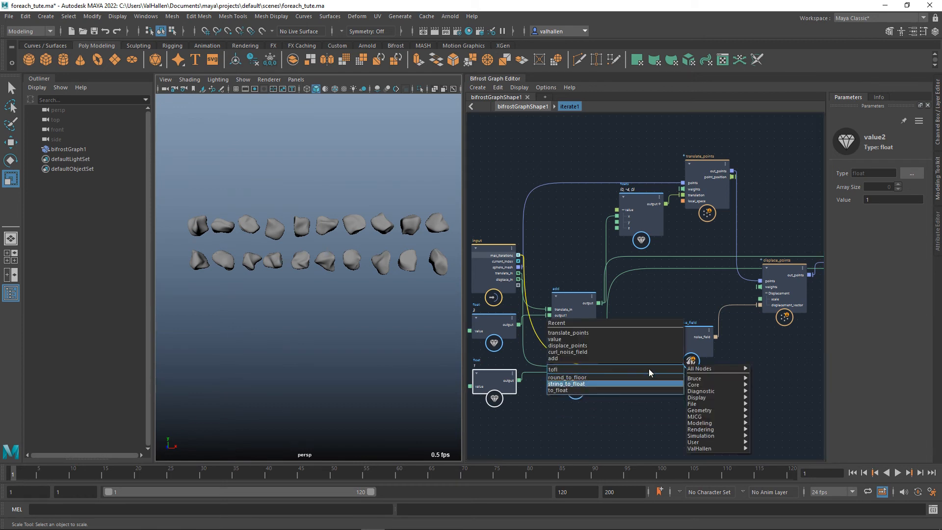
pyautogui.press('Down')
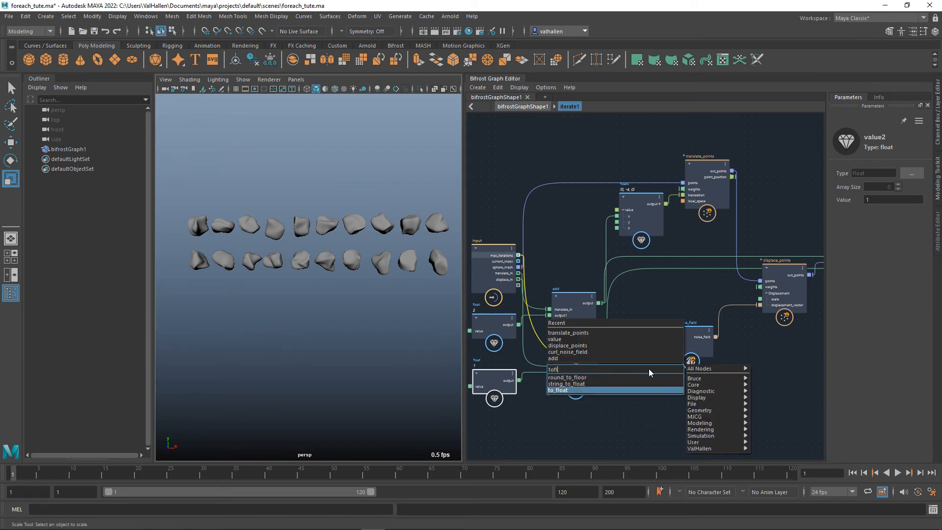
pyautogui.press('Return')
pyautogui.moveTo(649, 420); pyautogui.dragTo(648, 424)
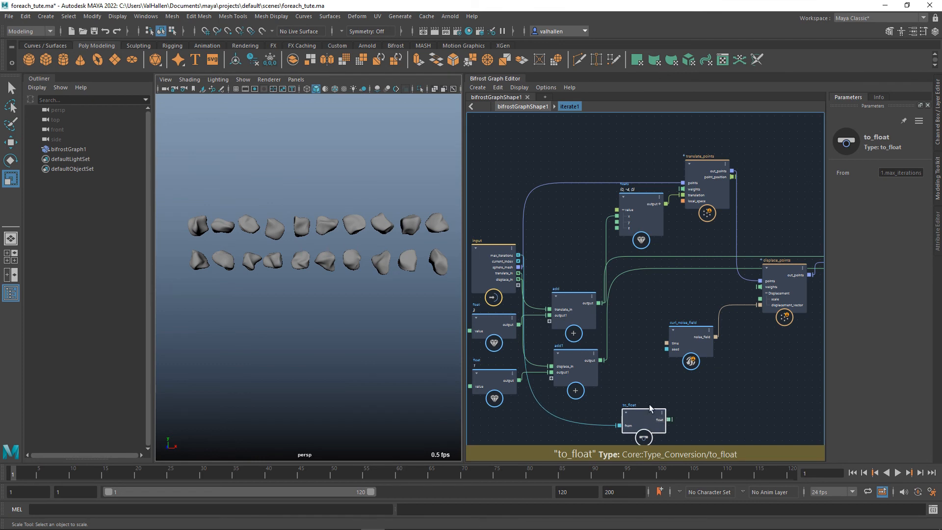
pyautogui.moveTo(650, 408); pyautogui.dragTo(651, 398, button='middle')
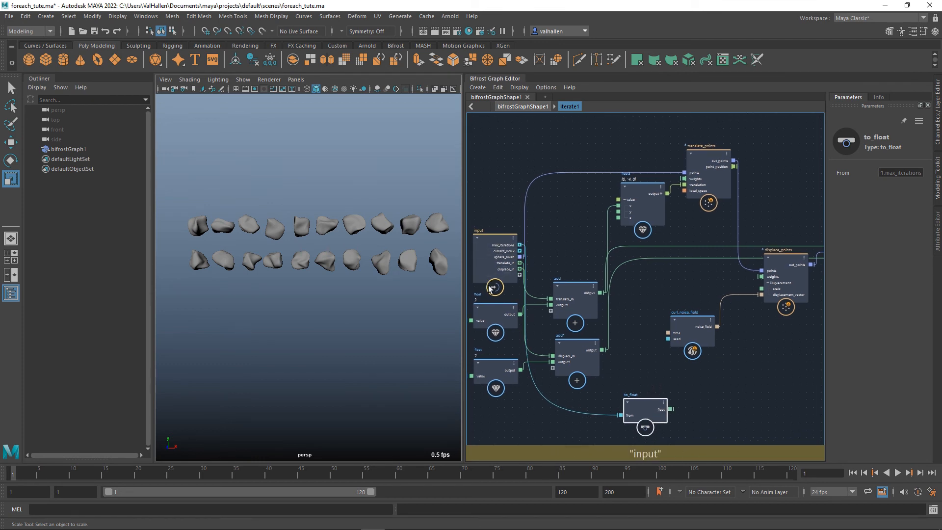
# Step: Add a divide node and feed it add1's output followed by the to_float node's float output
pyautogui.moveTo(699, 417); pyautogui.dragTo(667, 399, button='middle')
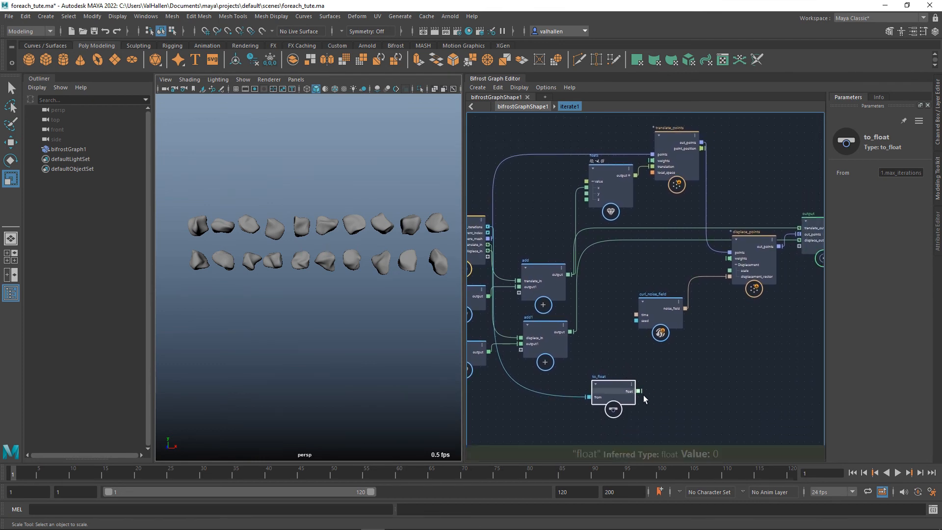
pyautogui.press('Tab')
pyautogui.write('divide')
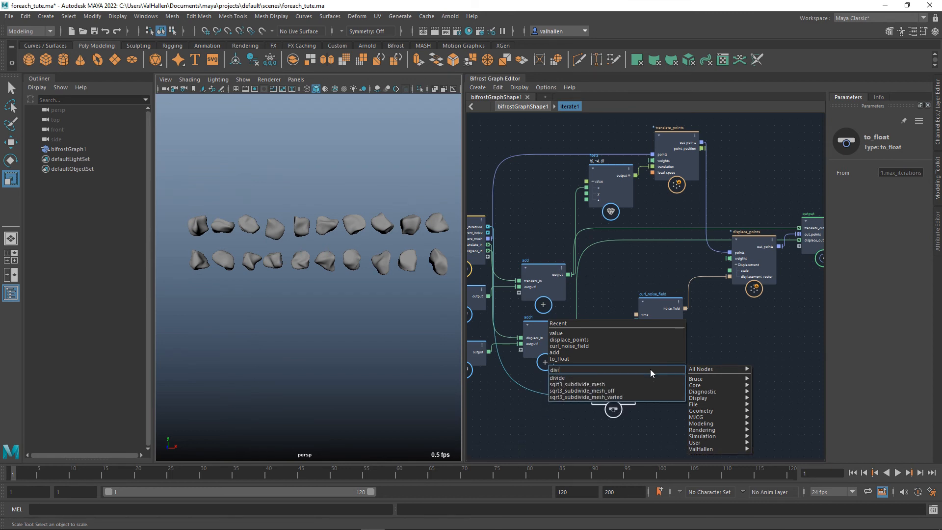
pyautogui.press('Return')
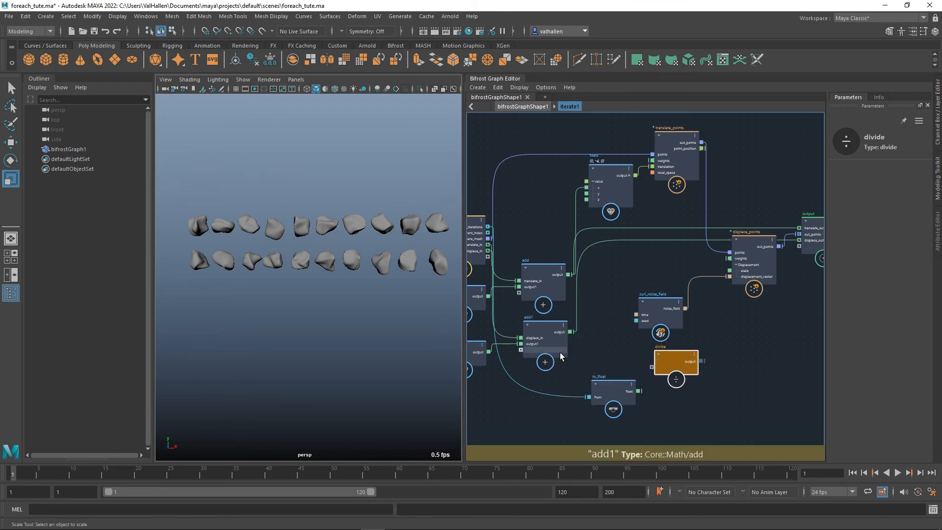
pyautogui.moveTo(570, 332); pyautogui.dragTo(660, 369)
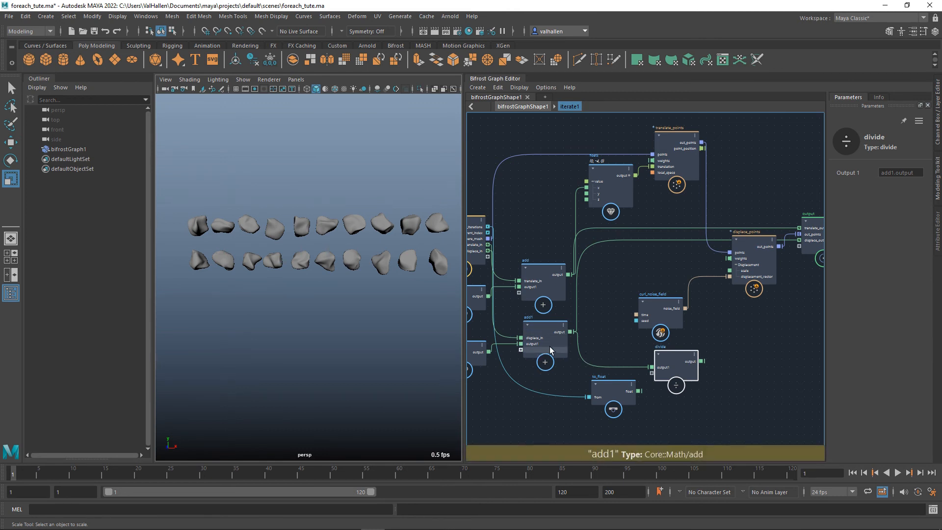
pyautogui.moveTo(632, 403); pyautogui.dragTo(658, 381)
# Step: Rearrange the divide and curl_noise_field nodes and connect divide's output to the weights of displace_points
pyautogui.moveTo(692, 423); pyautogui.dragTo(641, 429, button='middle')
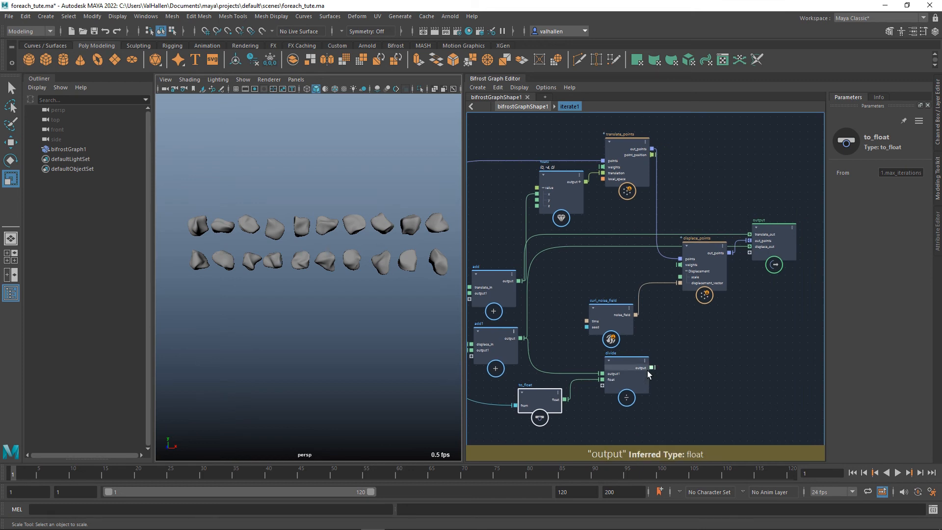
pyautogui.click(619, 376)
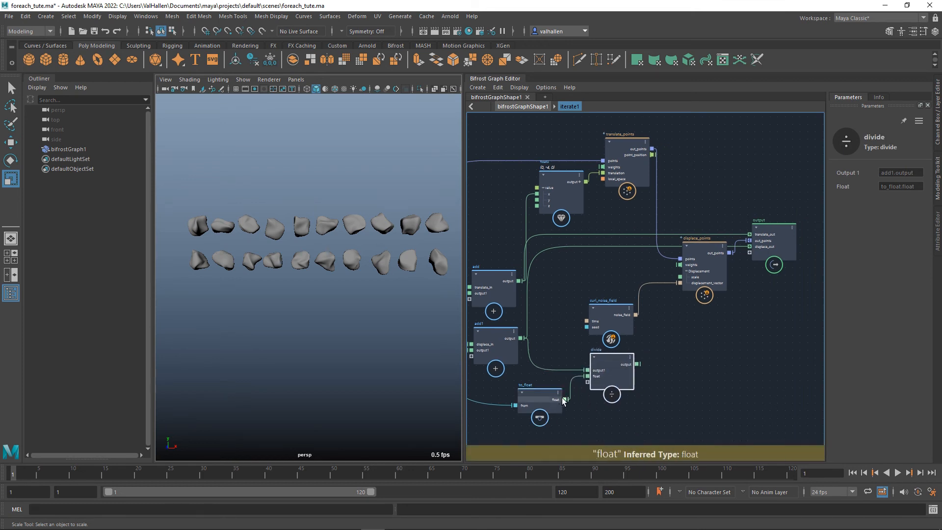
pyautogui.moveTo(611, 320); pyautogui.dragTo(586, 299)
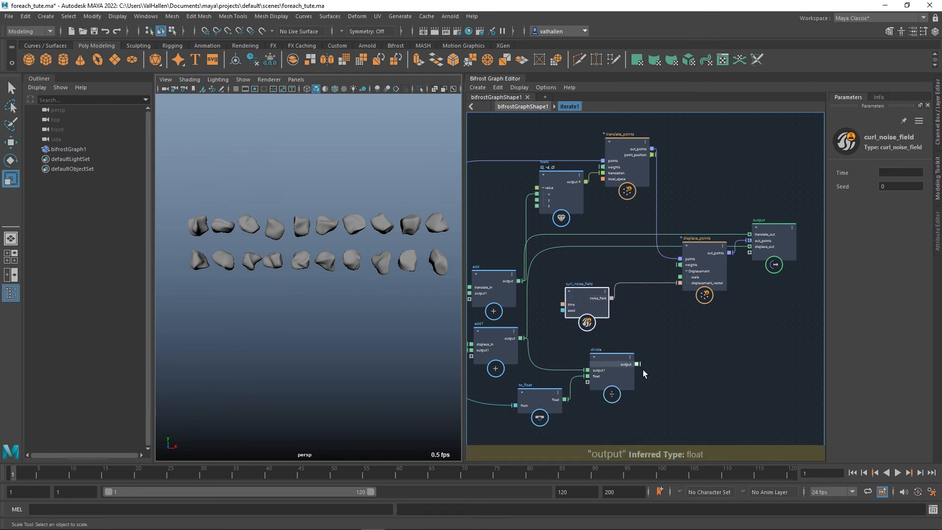
pyautogui.moveTo(637, 364); pyautogui.dragTo(680, 265)
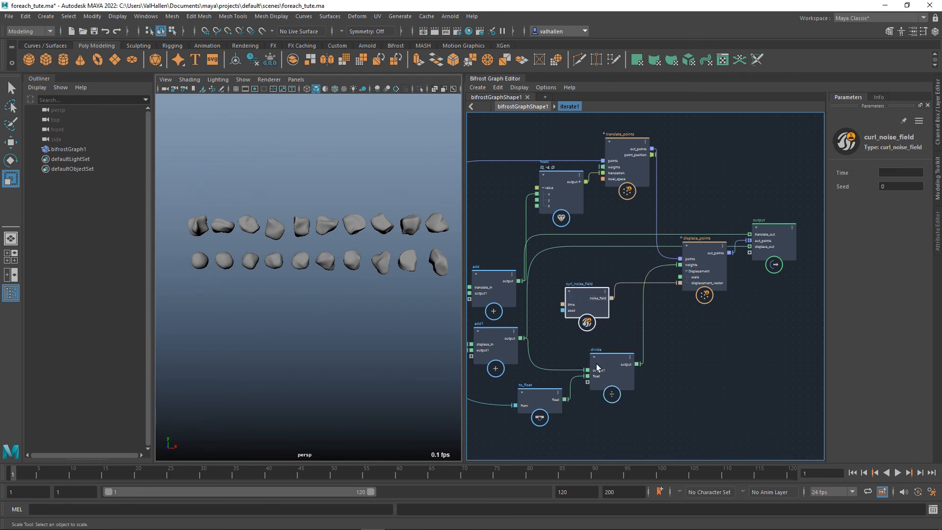
# Step: Return to the parent graph, duplicate the float node feeding translate_in, place the copy below it and set its value to -1
pyautogui.keyDown('alt'); pyautogui.moveTo(590, 406); pyautogui.dragTo(659, 402, button='middle'); pyautogui.keyUp('alt')
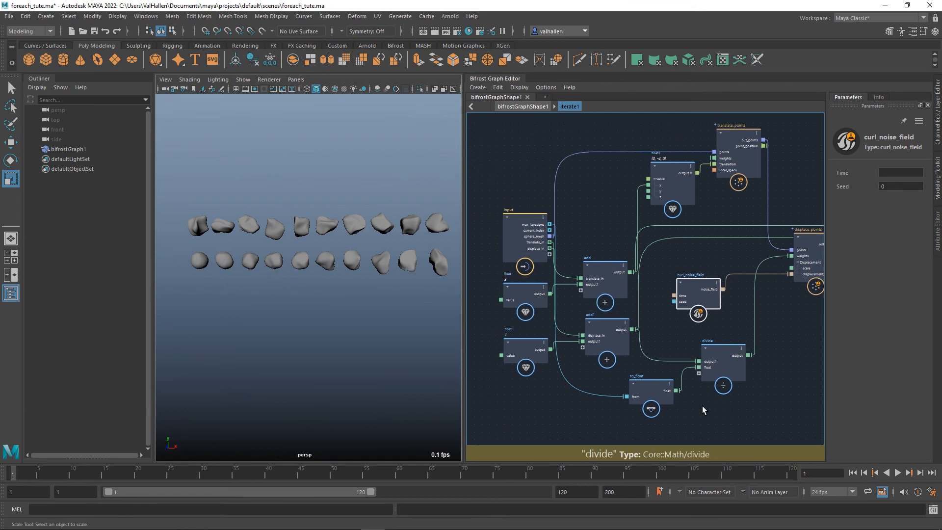
pyautogui.keyDown('alt'); pyautogui.moveTo(657, 405); pyautogui.dragTo(702, 406, button='middle'); pyautogui.keyUp('alt')
pyautogui.press('u')
pyautogui.click(571, 336)
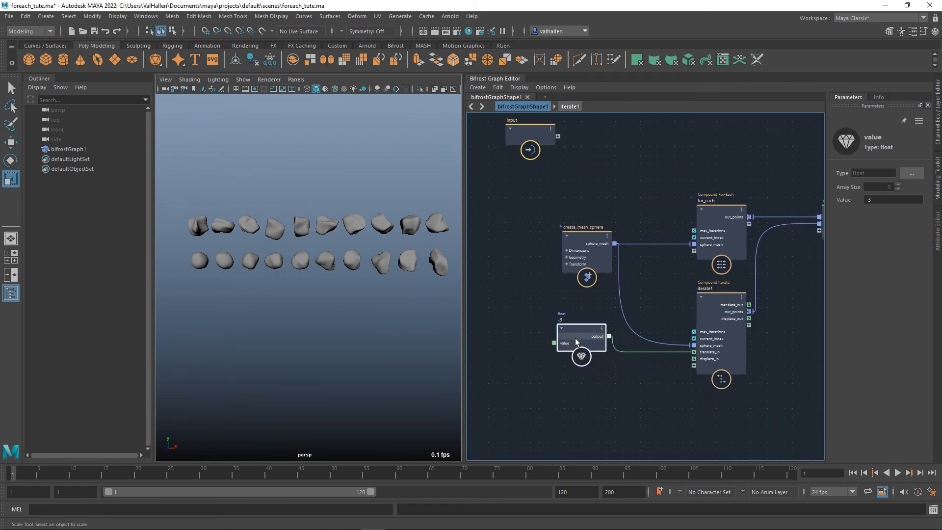
pyautogui.hotkey('ctrl', 'c')
pyautogui.hotkey('ctrl', 'v')
pyautogui.moveTo(566, 393); pyautogui.dragTo(584, 382)
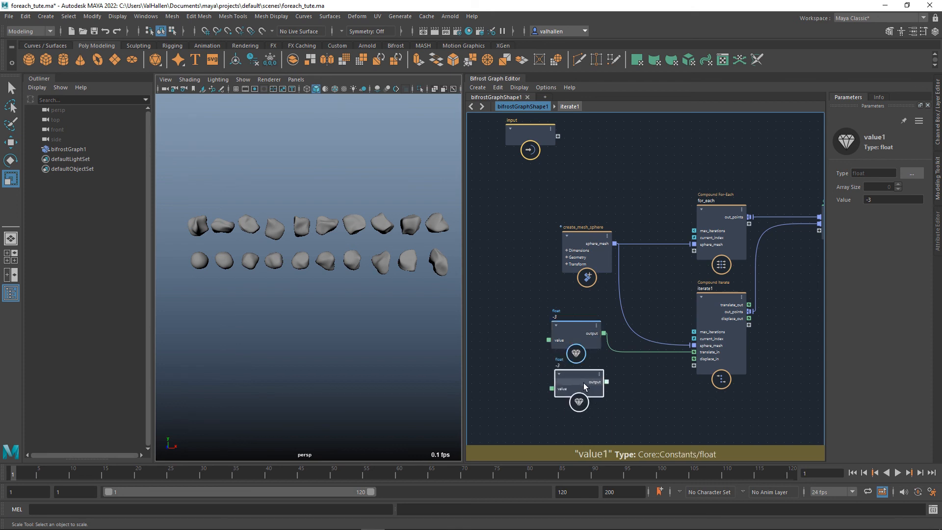
pyautogui.click(878, 200)
pyautogui.write('-1')
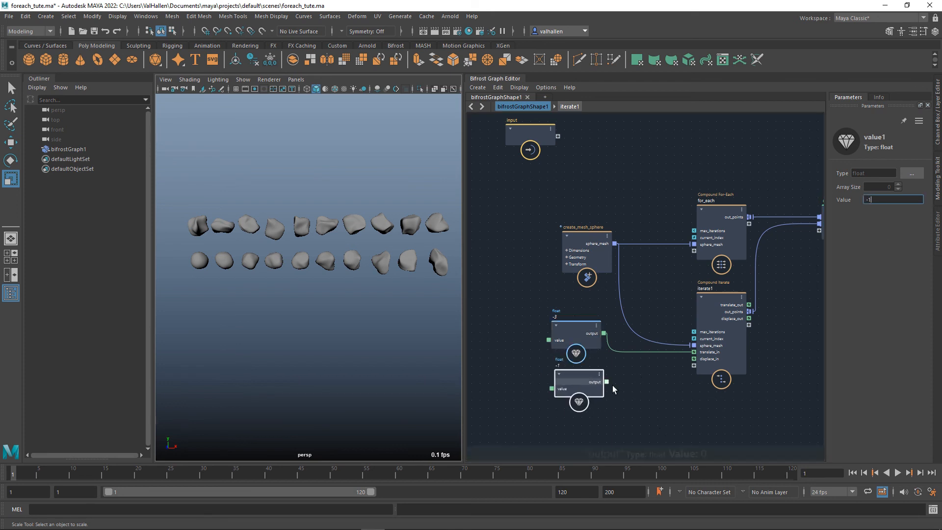
# Step: Connect the -1 float node's output to displace_in on iterate1 and move the for_each node slightly up
pyautogui.moveTo(606, 382)
pyautogui.mouseDown()
pyautogui.moveTo(690, 371)
pyautogui.moveTo(700, 361)
pyautogui.mouseUp()
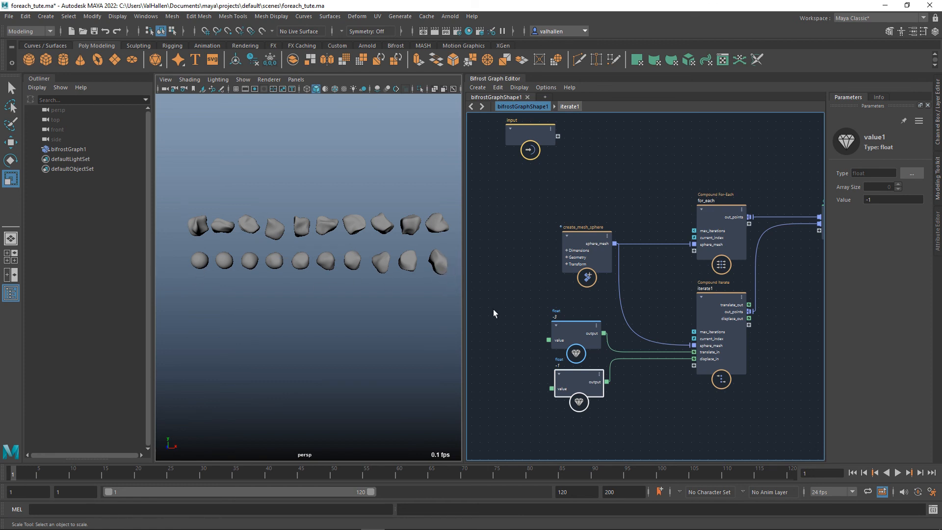
pyautogui.moveTo(726, 396); pyautogui.dragTo(654, 393, button='middle')
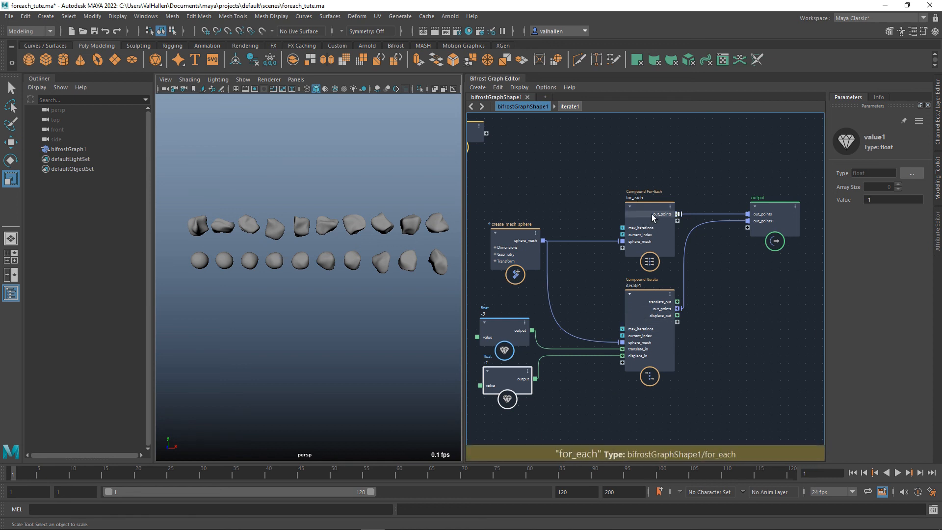
pyautogui.moveTo(634, 197); pyautogui.dragTo(635, 186)
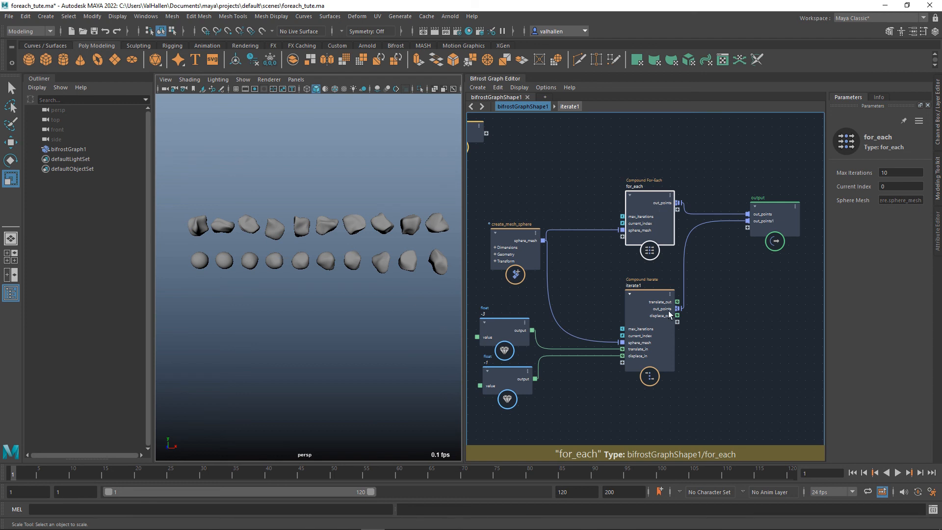
# Step: Open the iterate1 compound to review its whole node network and return to the parent graph
pyautogui.click(643, 308)
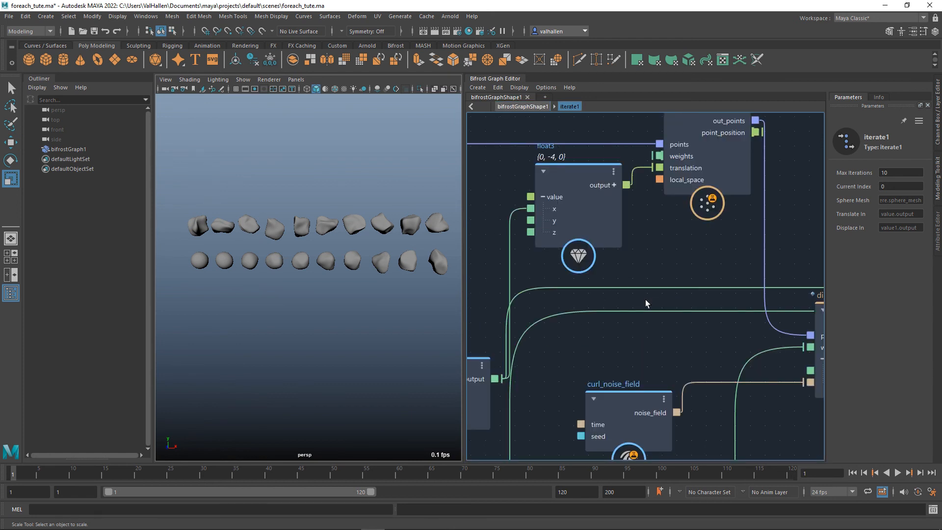
pyautogui.doubleClick(642, 302)
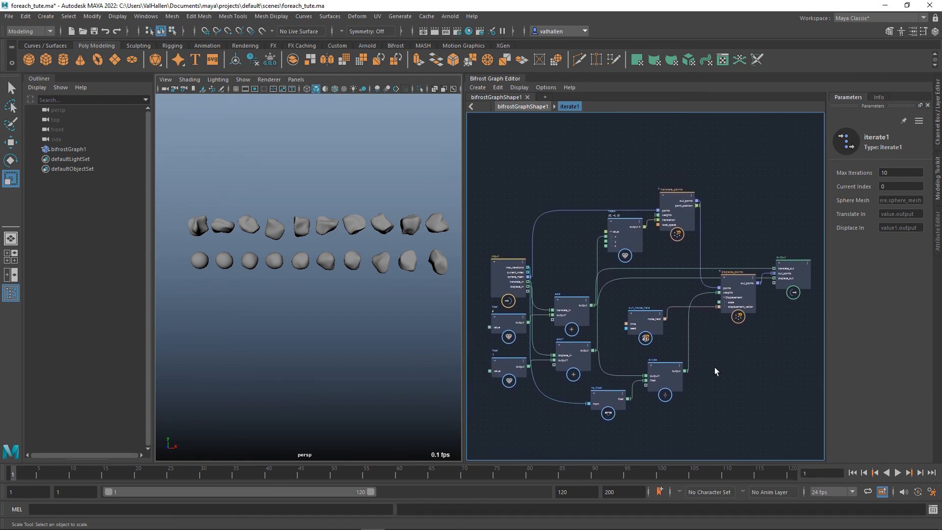
pyautogui.press('BackSpace')
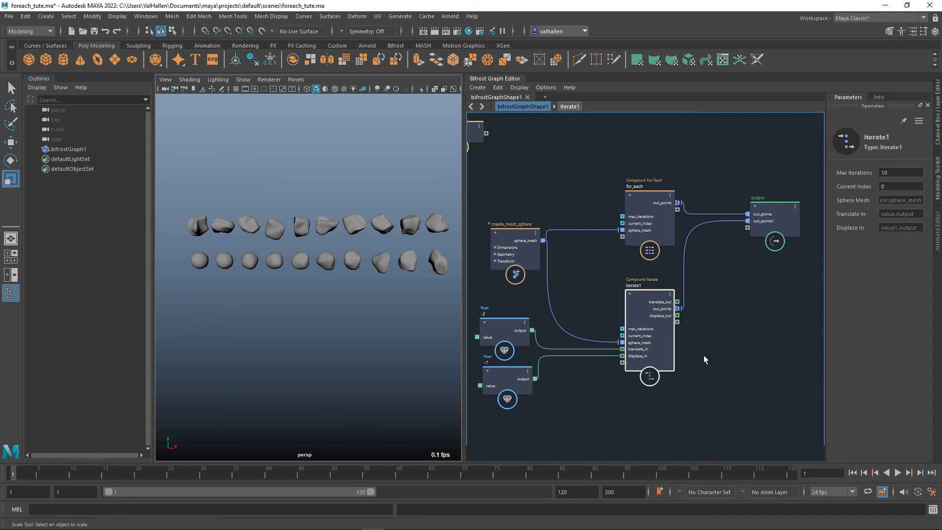